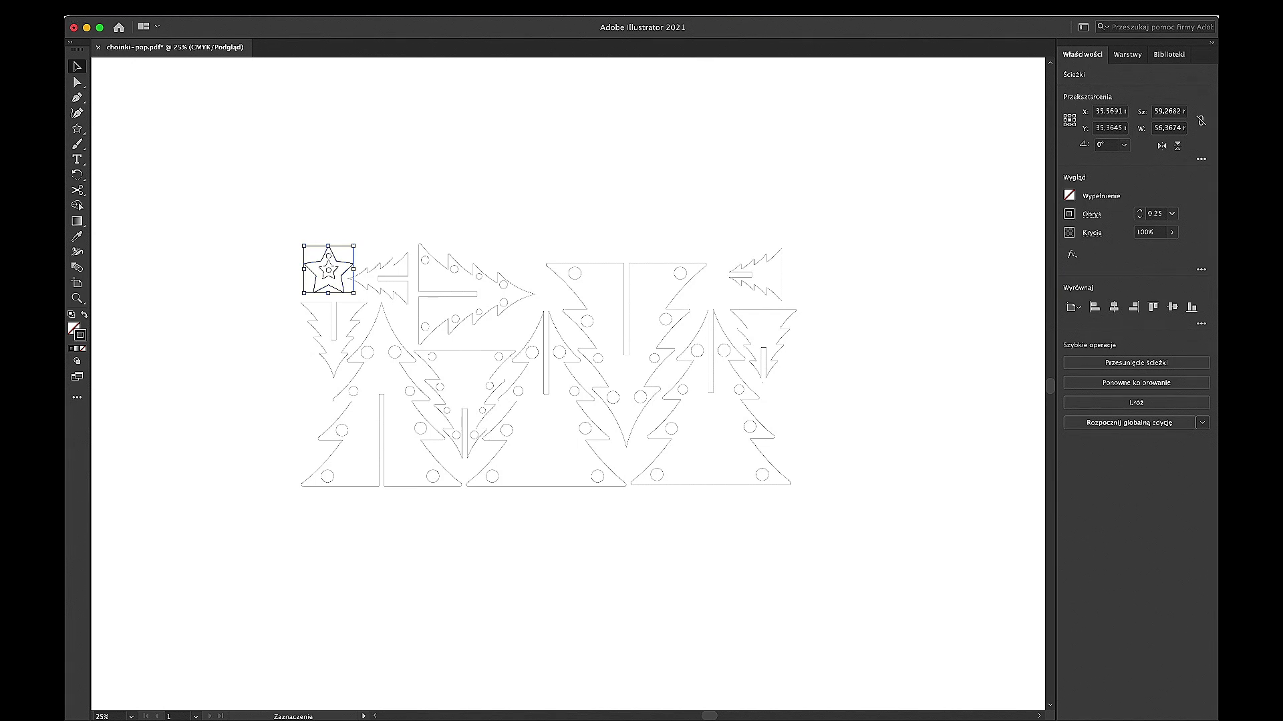
Step: Select the small sideways tree piece and view its stroke colour as CMYK values
{"action": "left_click", "coordinate": [303, 203]}
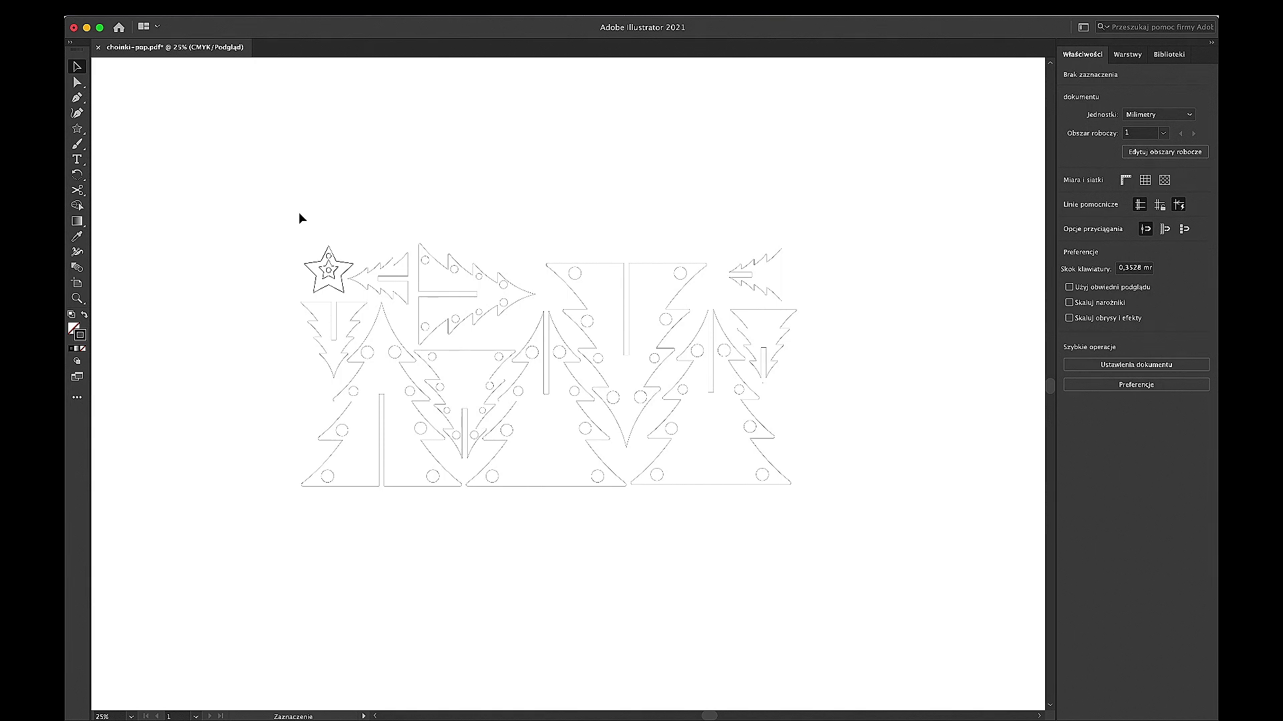
{"action": "left_click_drag", "start_coordinate": [286, 217], "coordinate": [358, 299]}
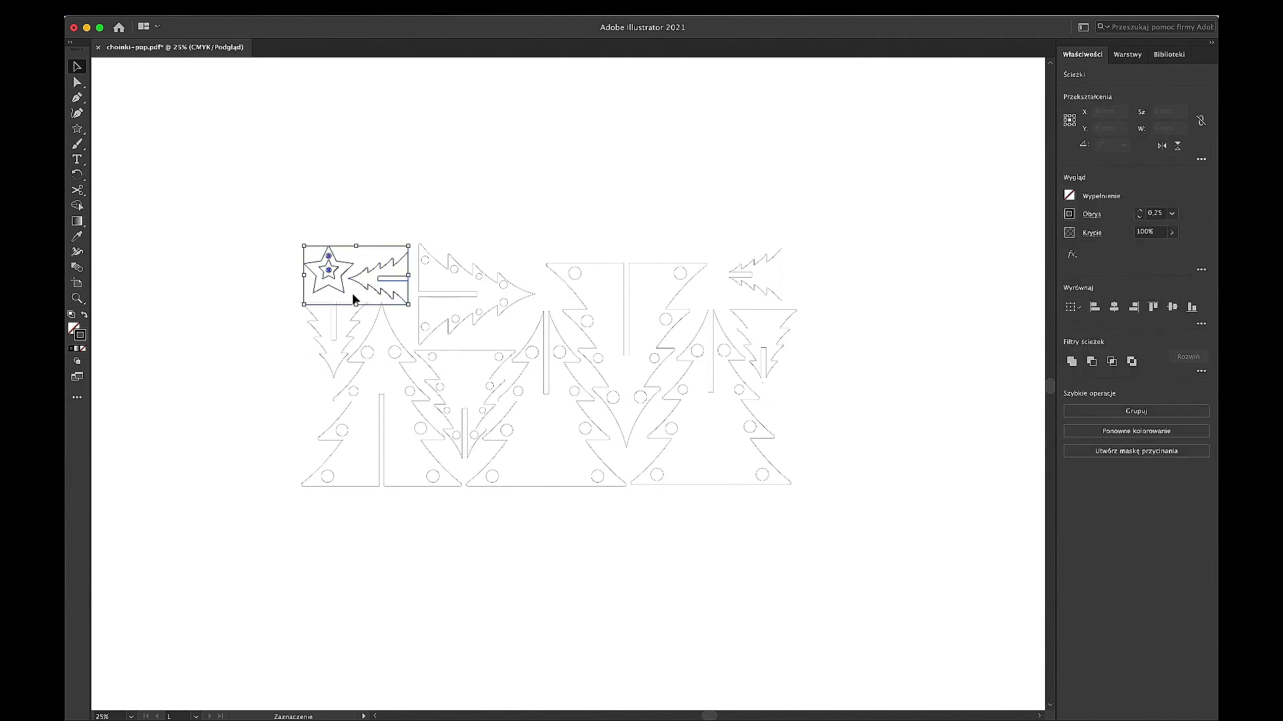
{"action": "left_click", "coordinate": [233, 210]}
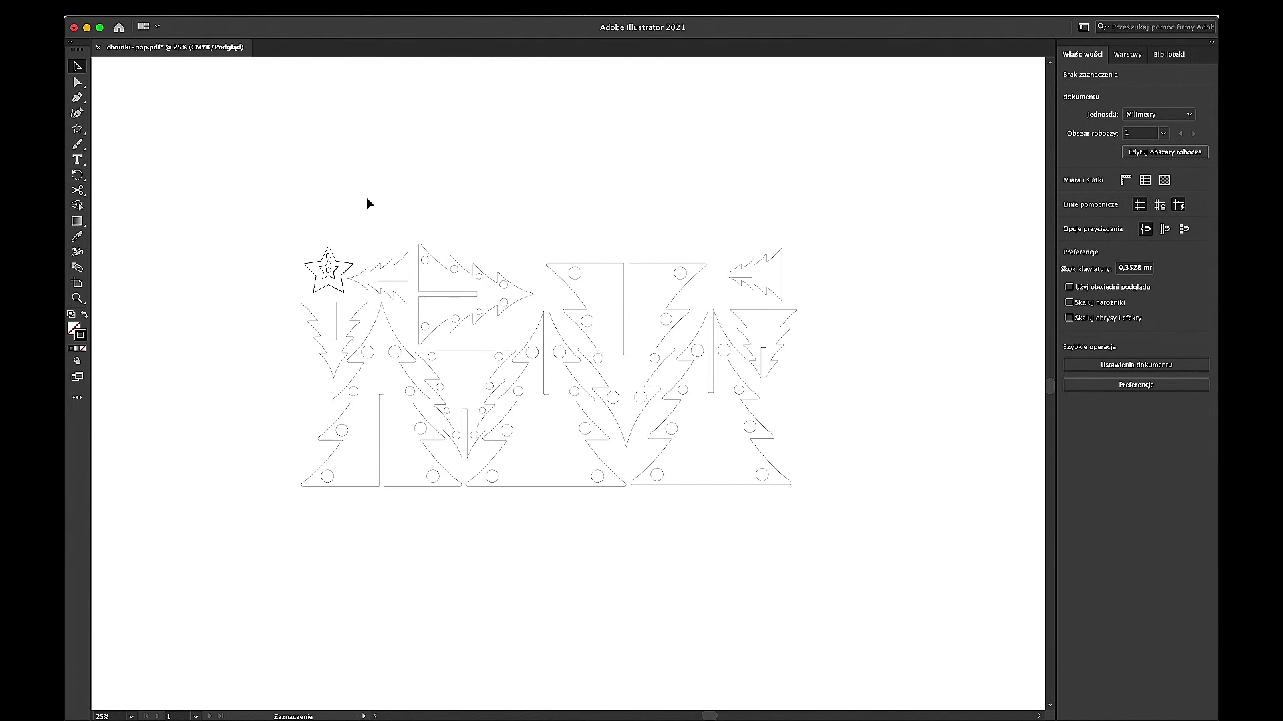
{"action": "left_click", "coordinate": [390, 265]}
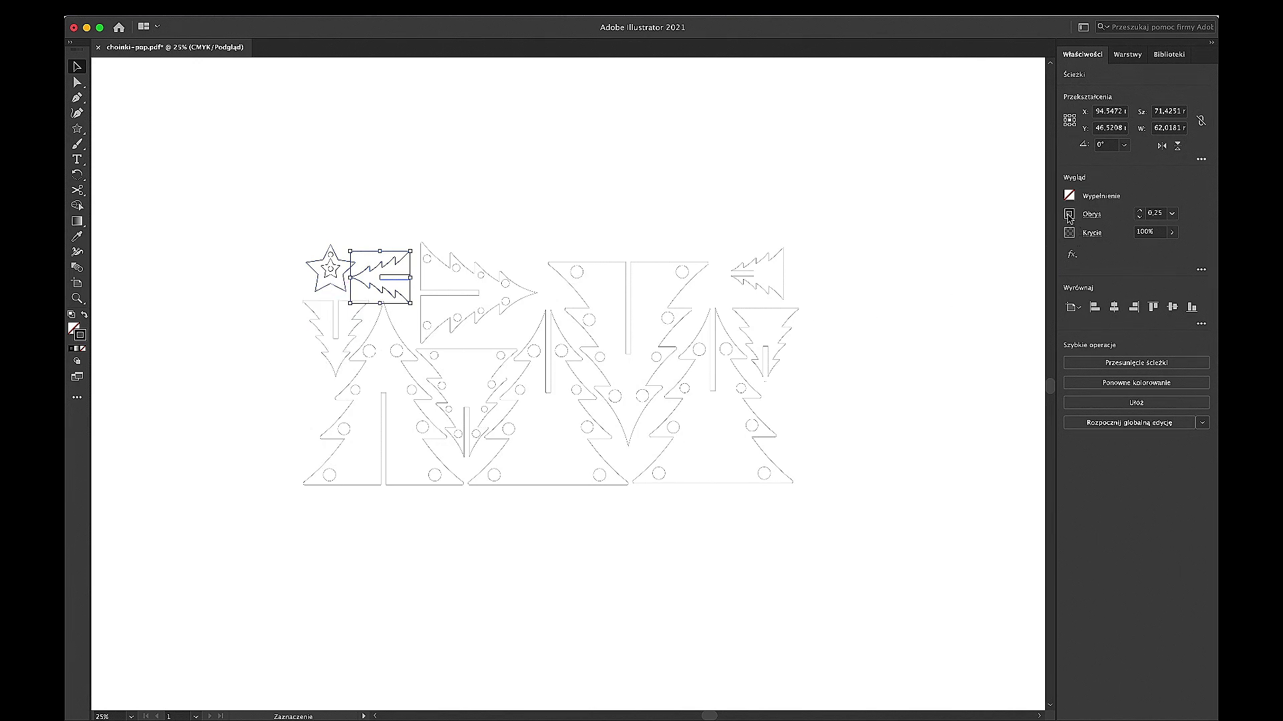
{"action": "left_click", "coordinate": [1069, 215]}
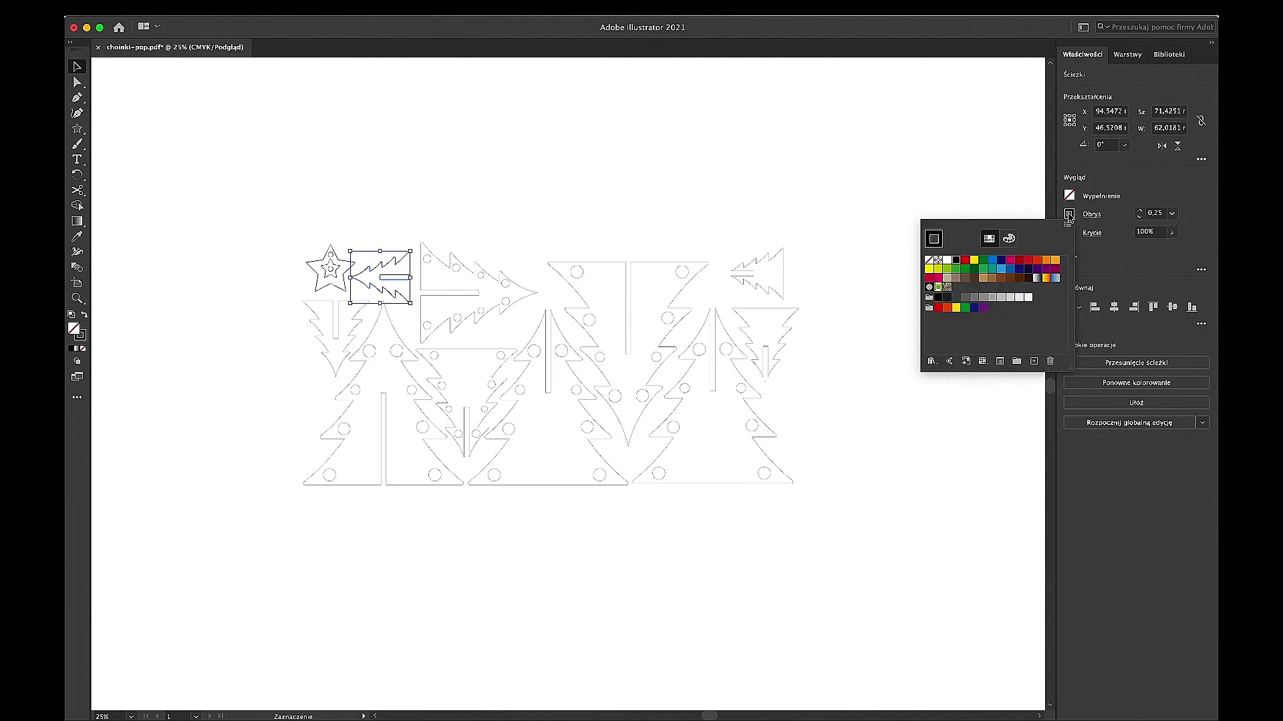
{"action": "left_click", "coordinate": [1010, 239]}
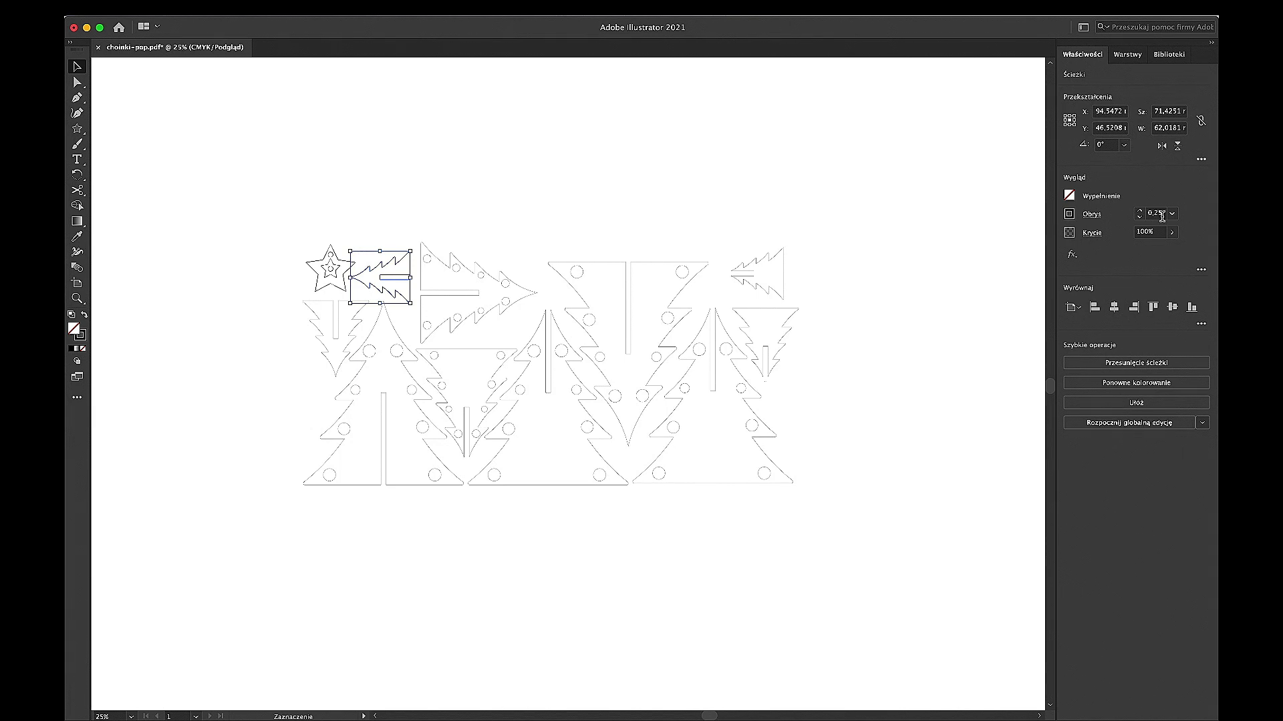
Step: Review the star's stroke colour values and the tree's stroke weight and alignment options
{"action": "left_click", "coordinate": [375, 212]}
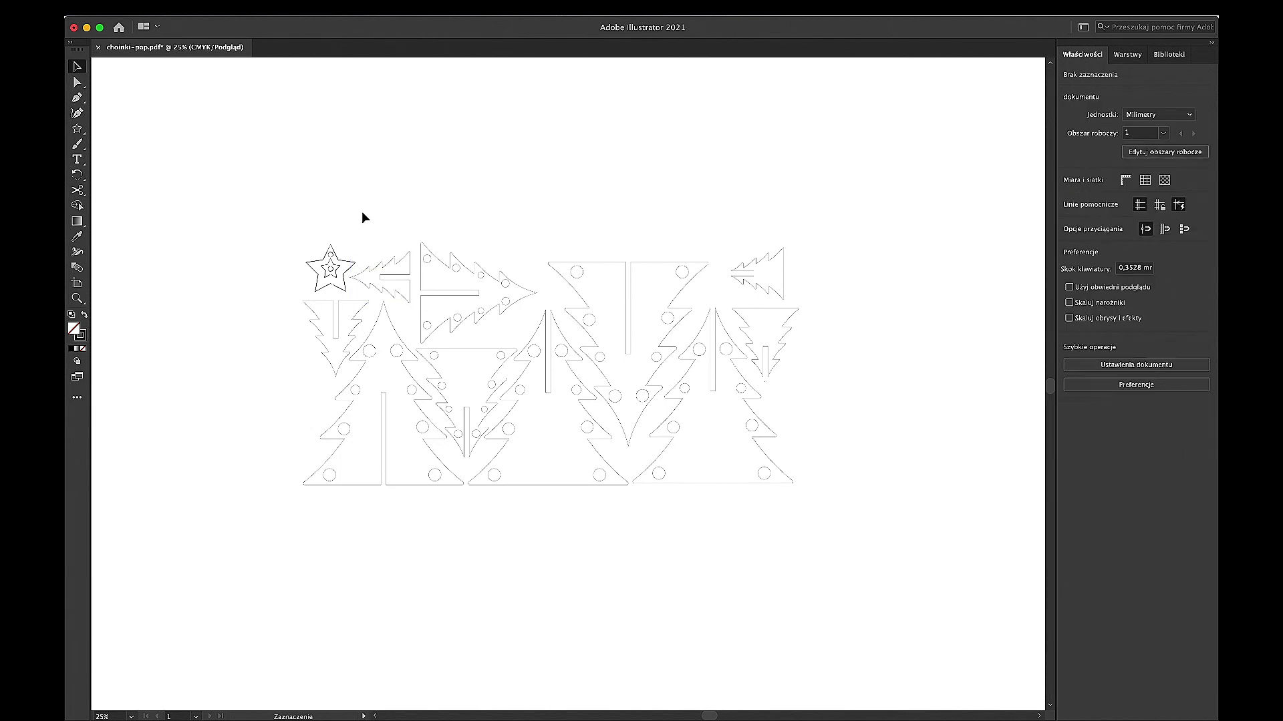
{"action": "left_click", "coordinate": [337, 261]}
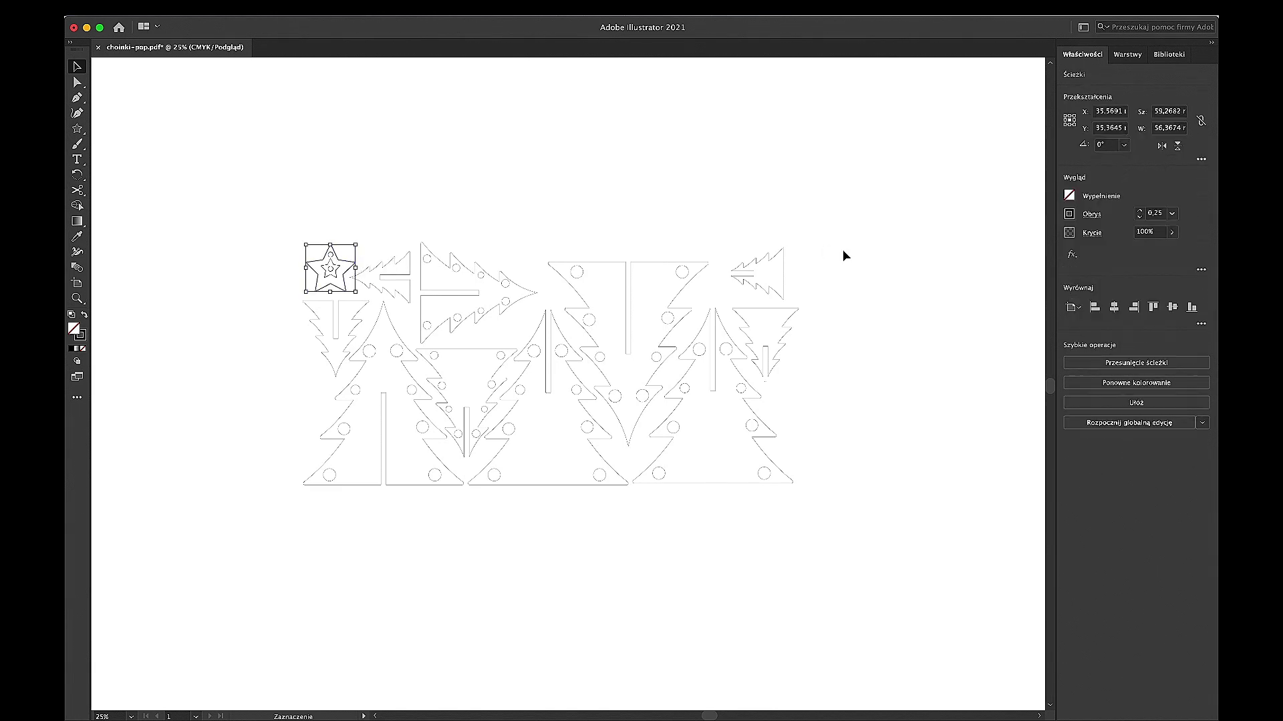
{"action": "left_click", "coordinate": [1069, 215]}
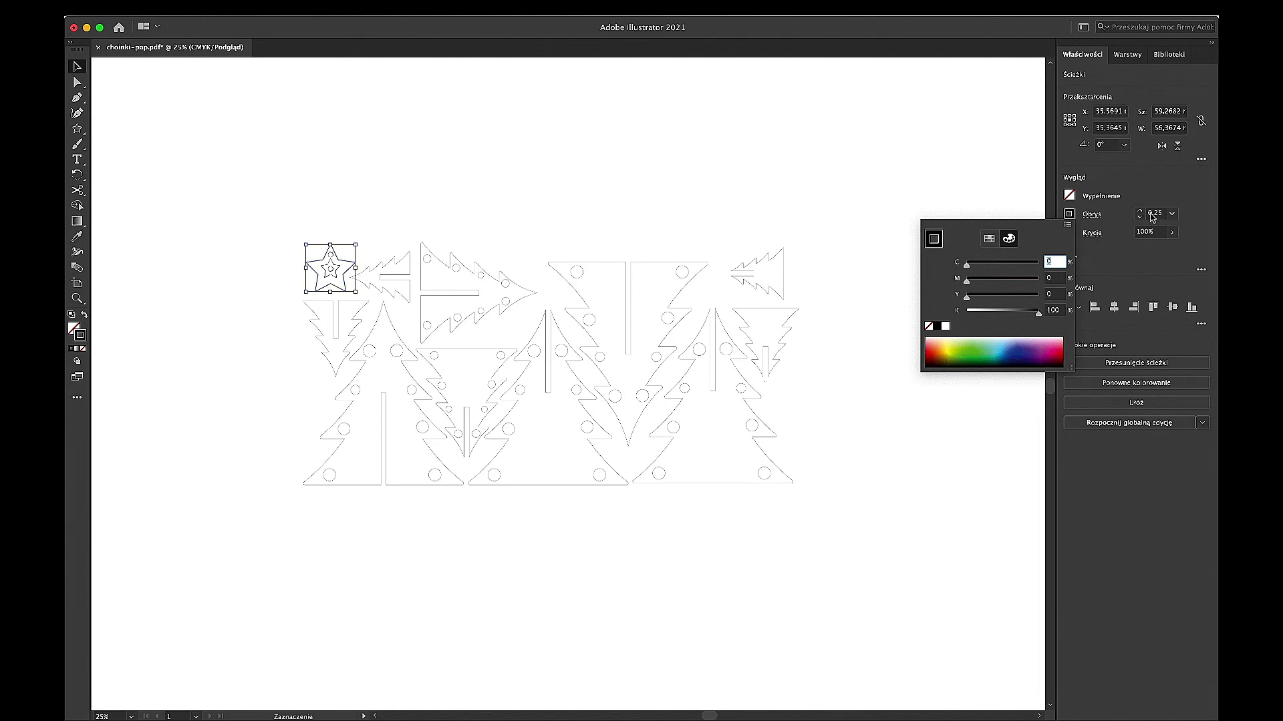
{"action": "left_click", "coordinate": [1126, 260]}
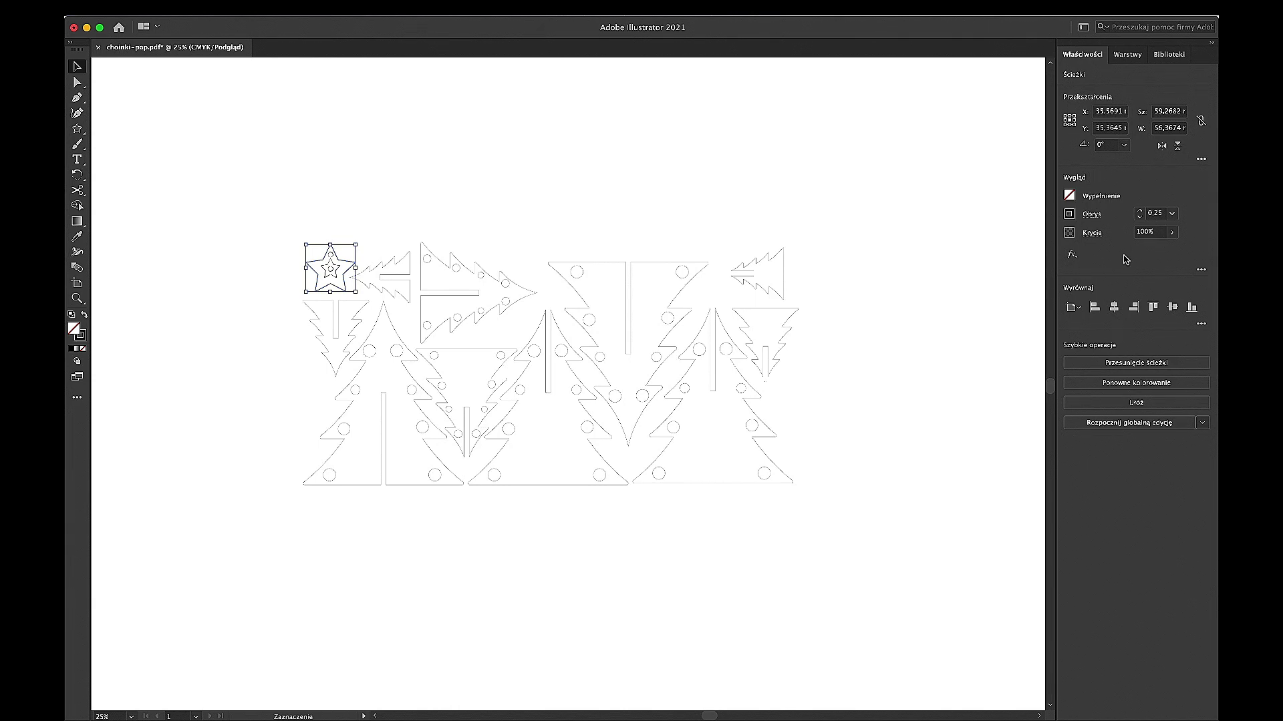
{"action": "left_click", "coordinate": [411, 275]}
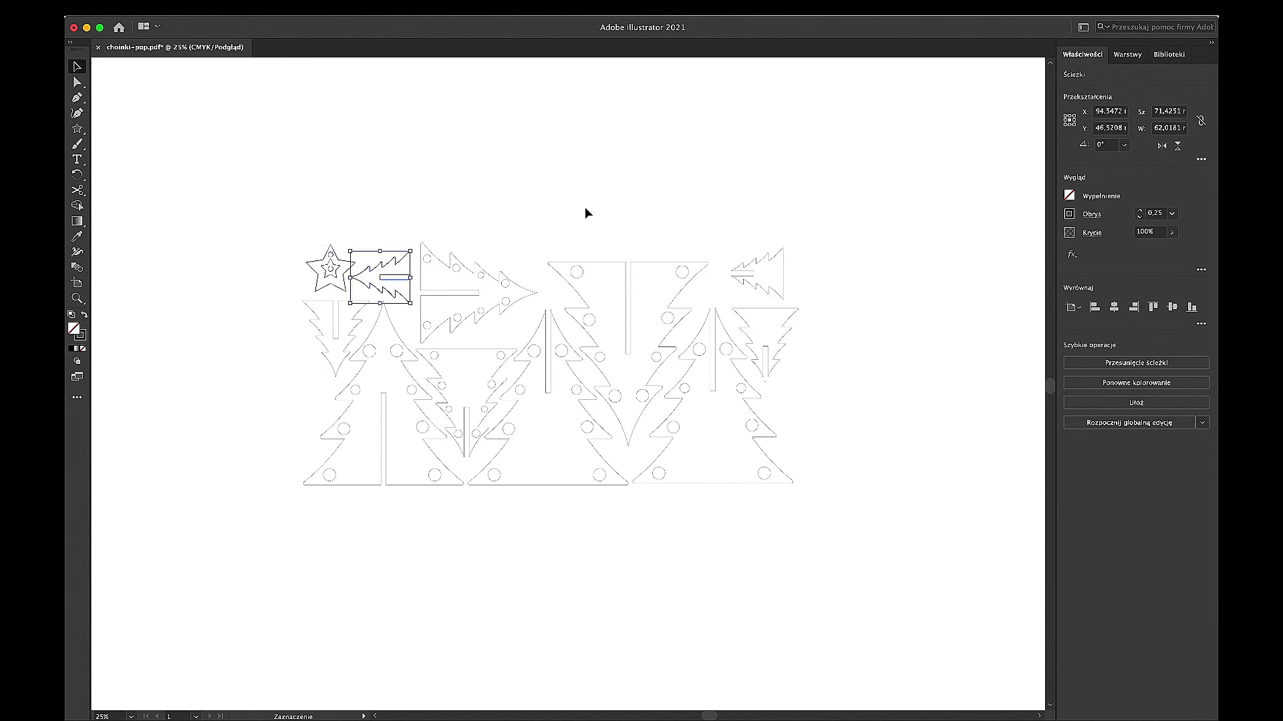
{"action": "left_click", "coordinate": [1092, 215]}
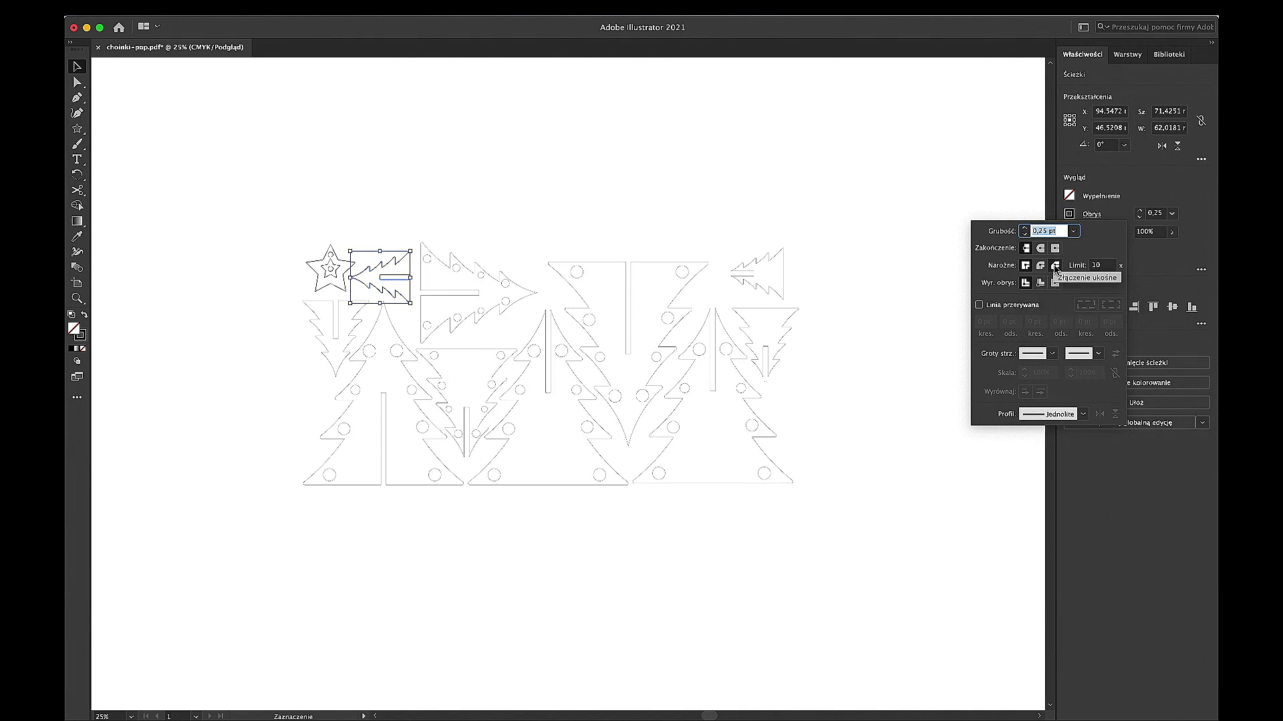
{"action": "left_click", "coordinate": [1151, 262]}
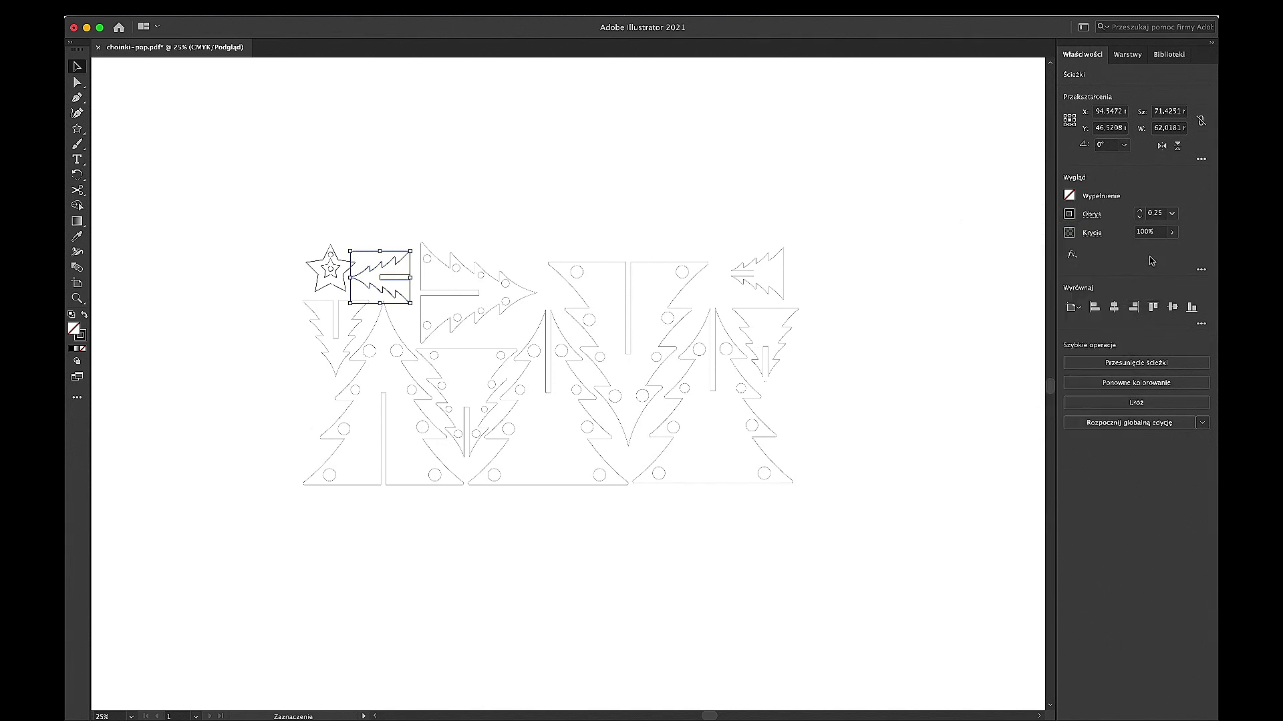
Step: Set the star's stroke to Align Stroke to Center, then deselect it
{"action": "left_click", "coordinate": [329, 289]}
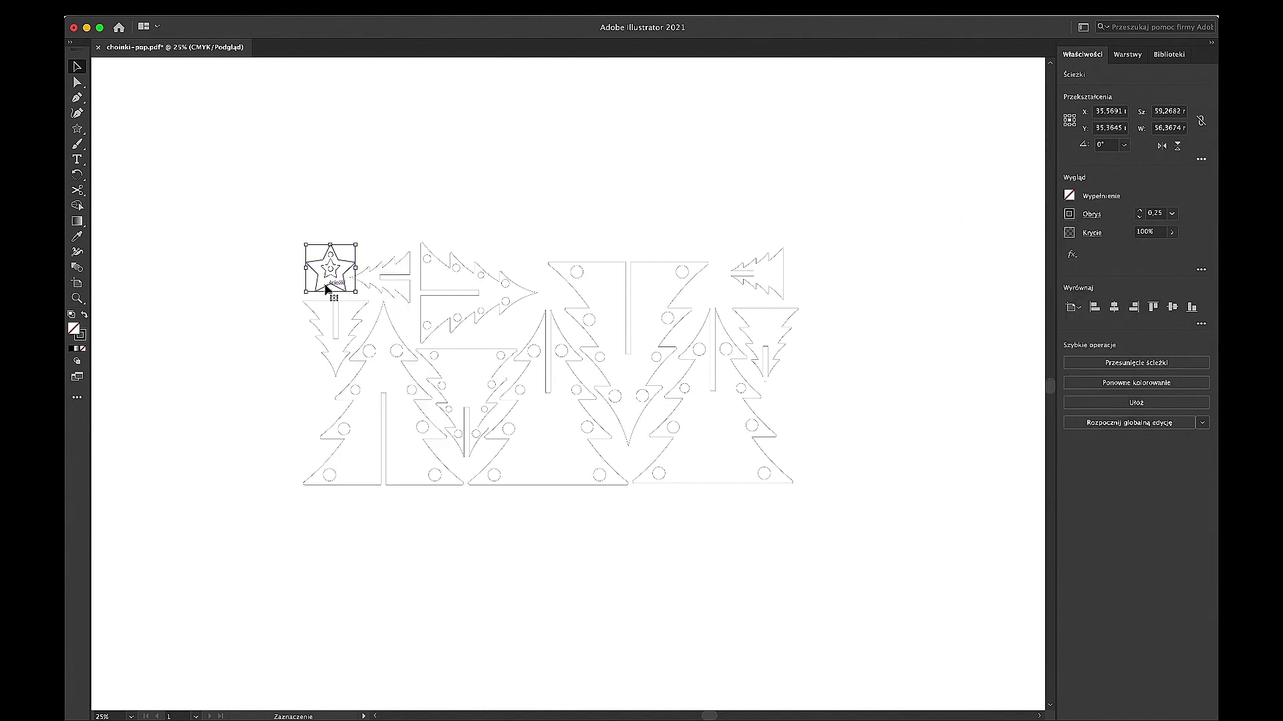
{"action": "left_click", "coordinate": [1090, 214]}
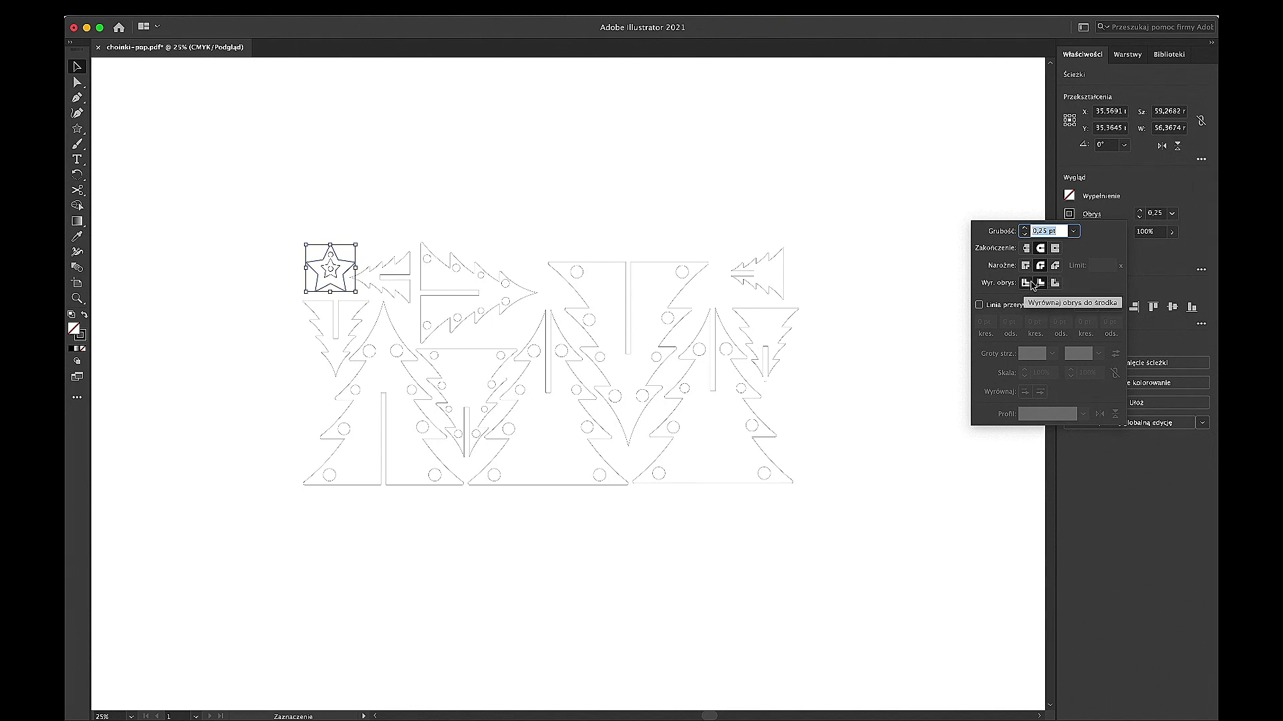
{"action": "left_click", "coordinate": [1026, 284]}
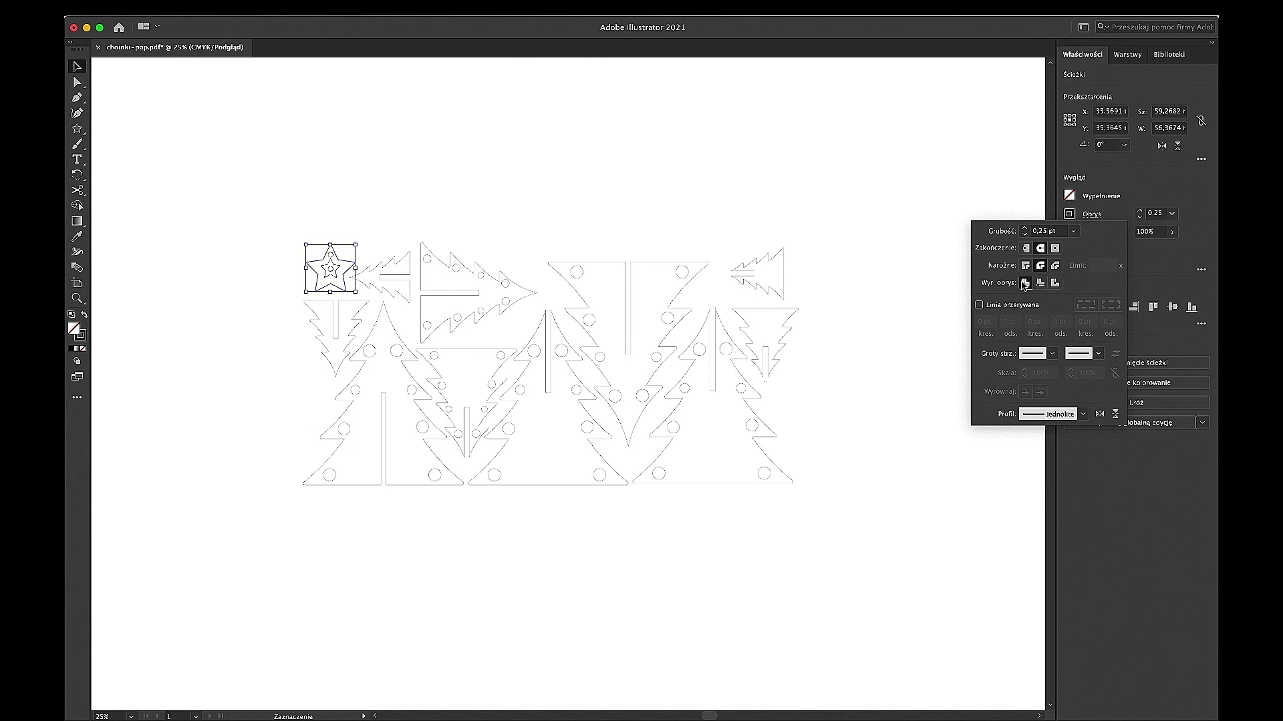
{"action": "left_click", "coordinate": [835, 190]}
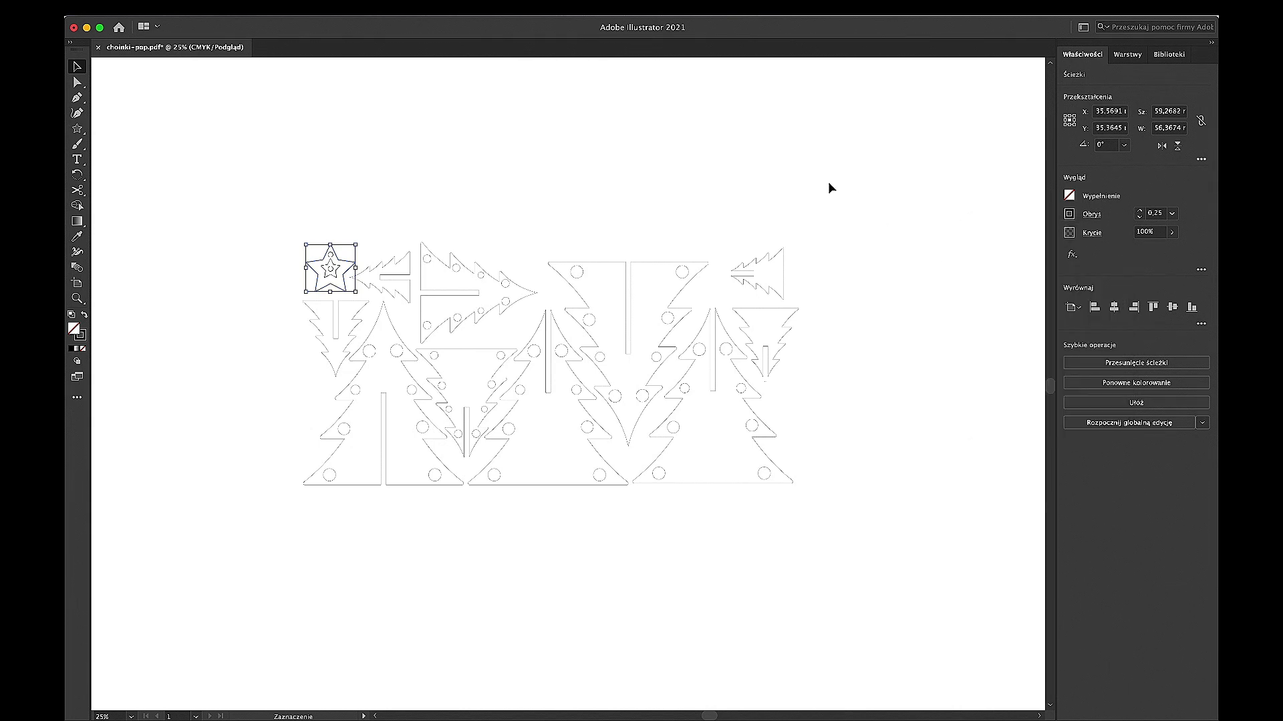
{"action": "left_click", "coordinate": [651, 167]}
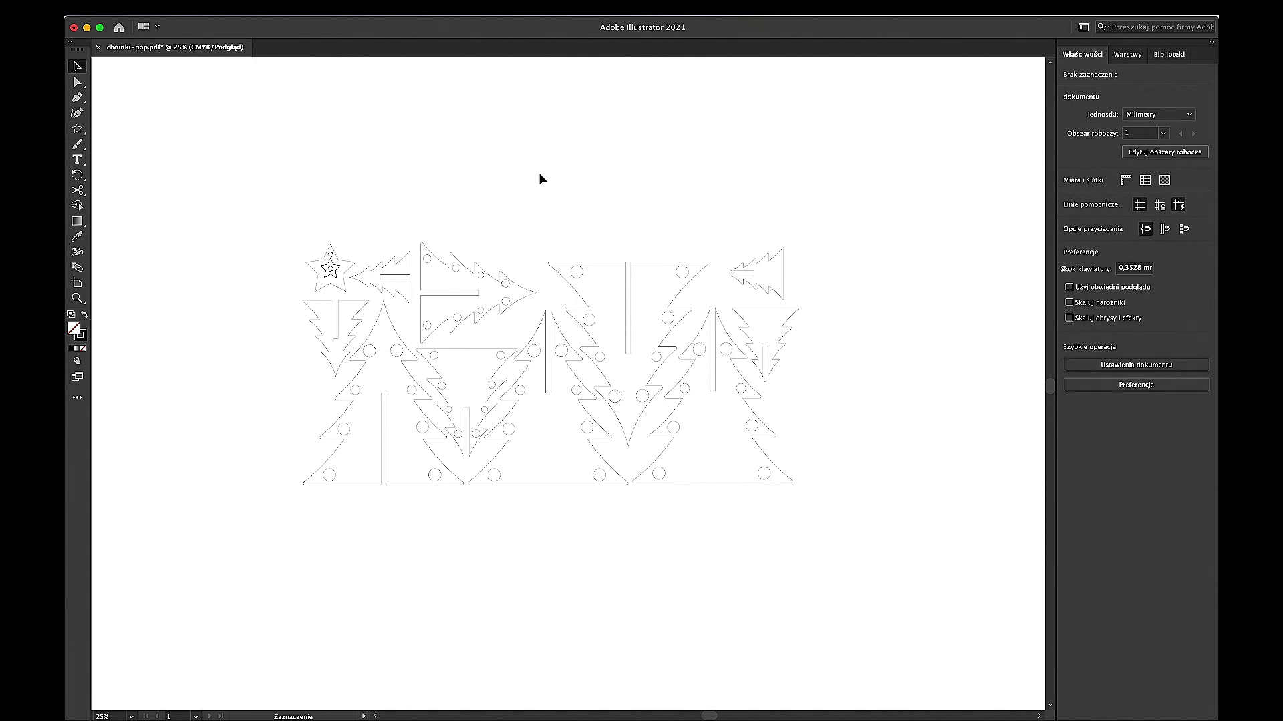
Step: Zoom the view to 150% on the star and the sideways tree pieces
{"action": "key", "text": "z"}
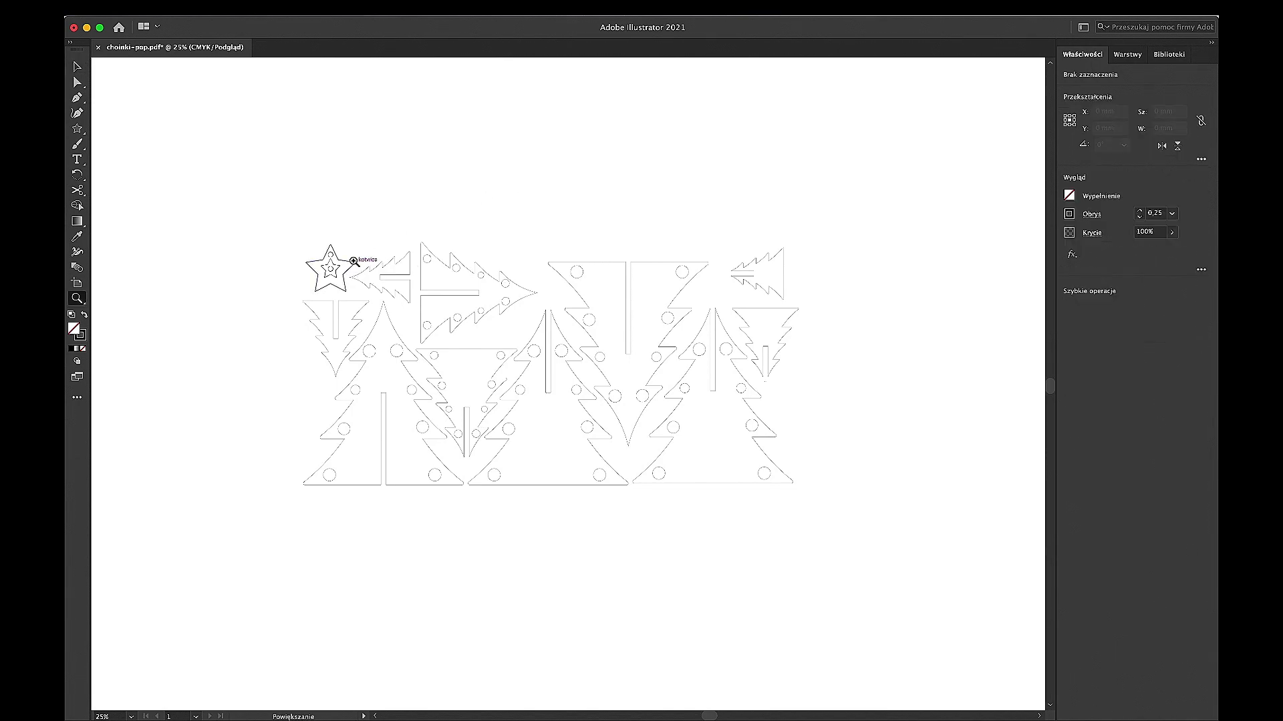
{"action": "left_click", "coordinate": [354, 279]}
{"action": "left_click", "coordinate": [586, 395]}
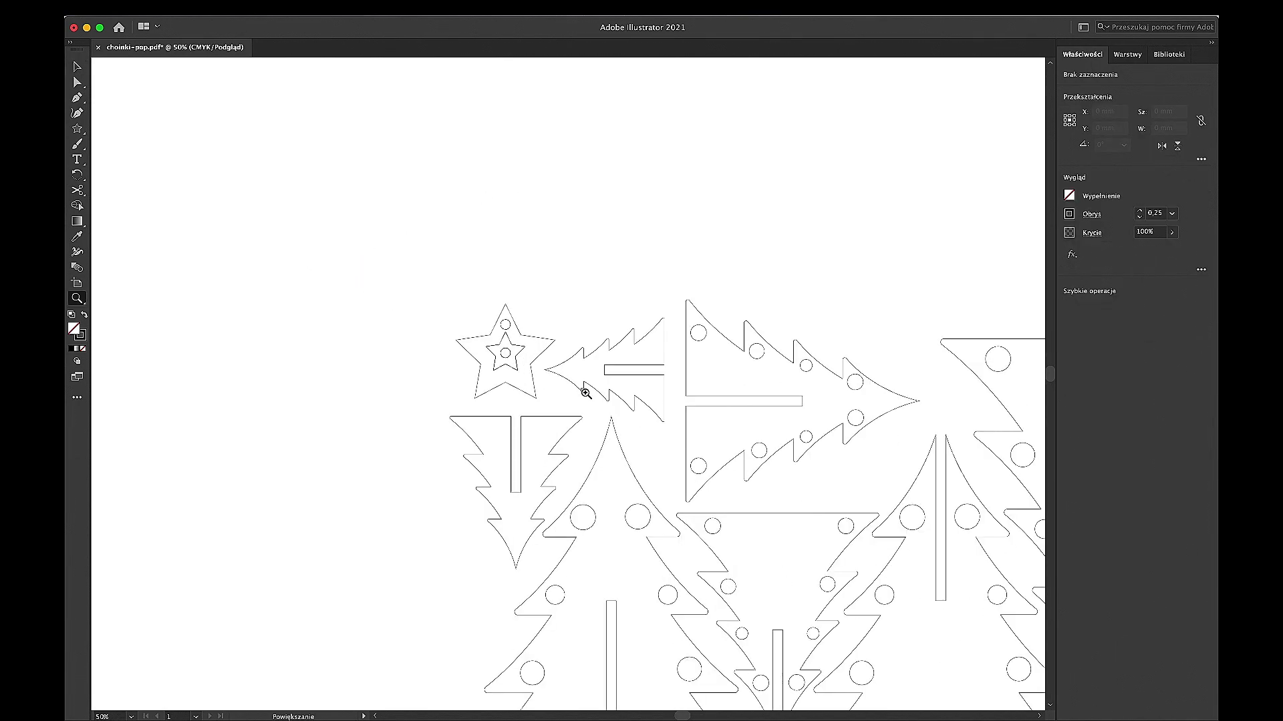
{"action": "left_click", "coordinate": [541, 360]}
{"action": "left_click", "coordinate": [646, 448]}
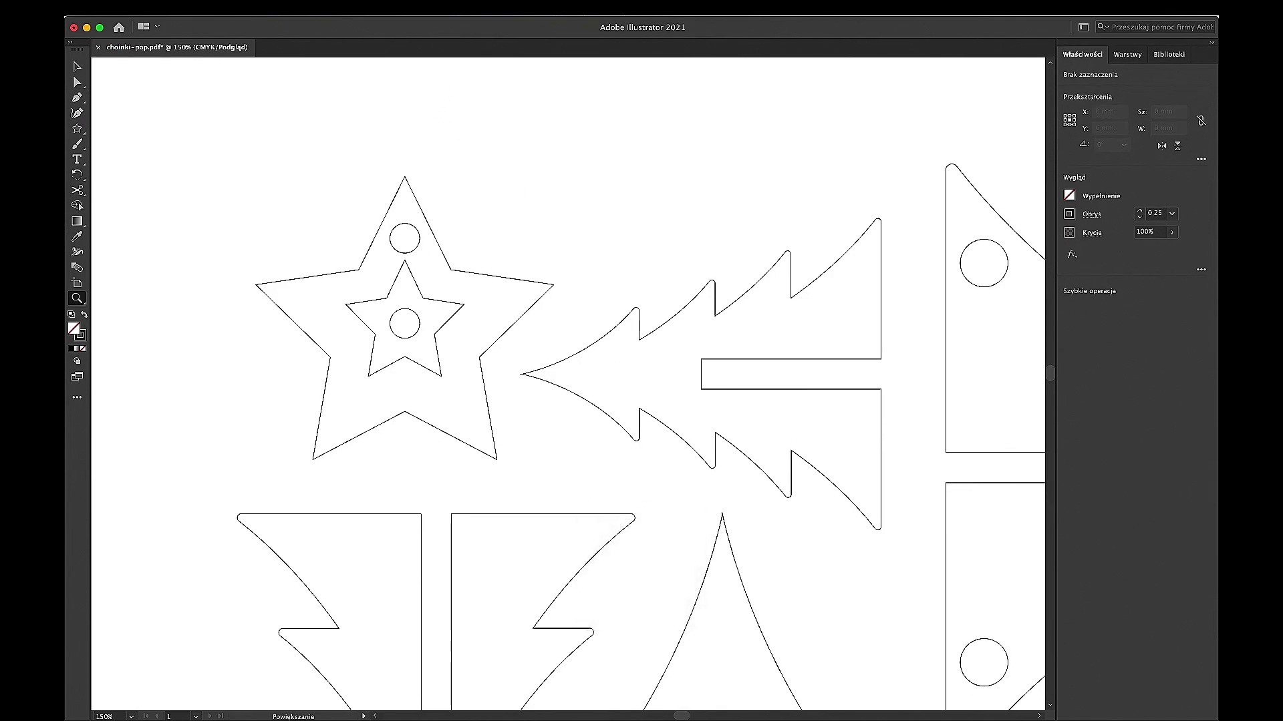
{"action": "left_click", "coordinate": [427, 7]}
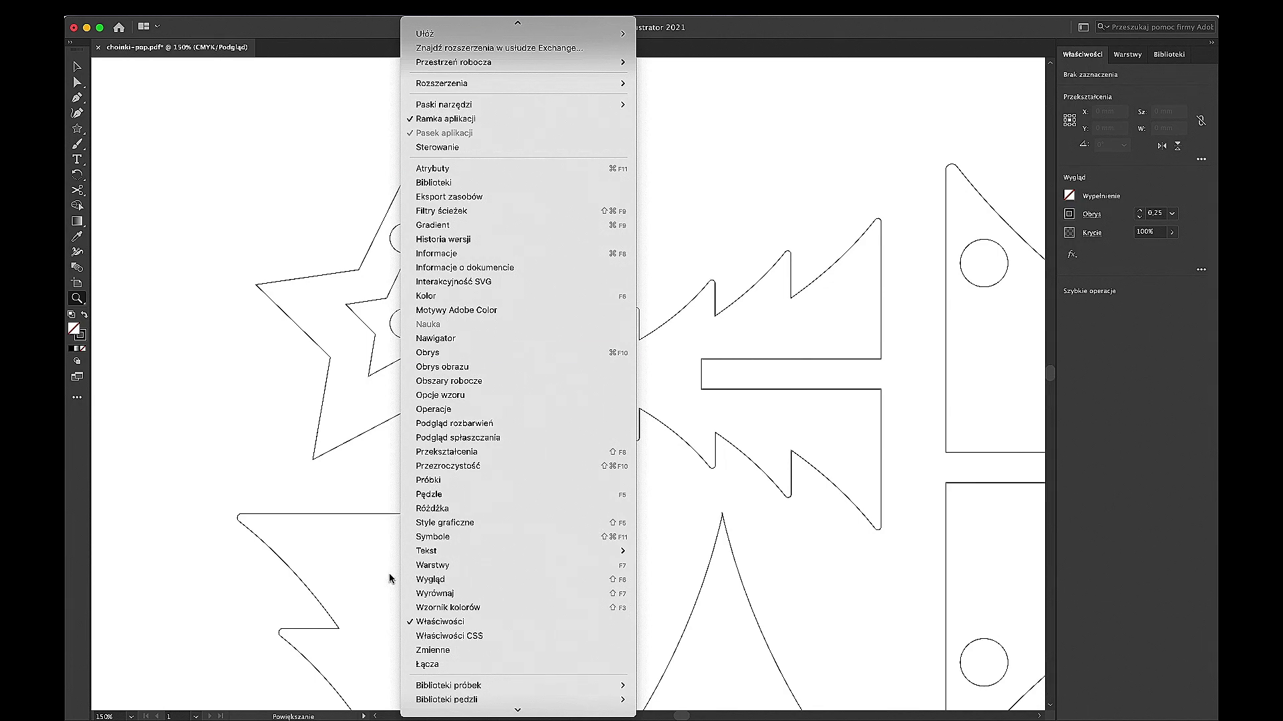
Step: Dock the Appearance (Wygląd) panel beside Properties and select the sideways tree path
{"action": "left_click", "coordinate": [459, 579]}
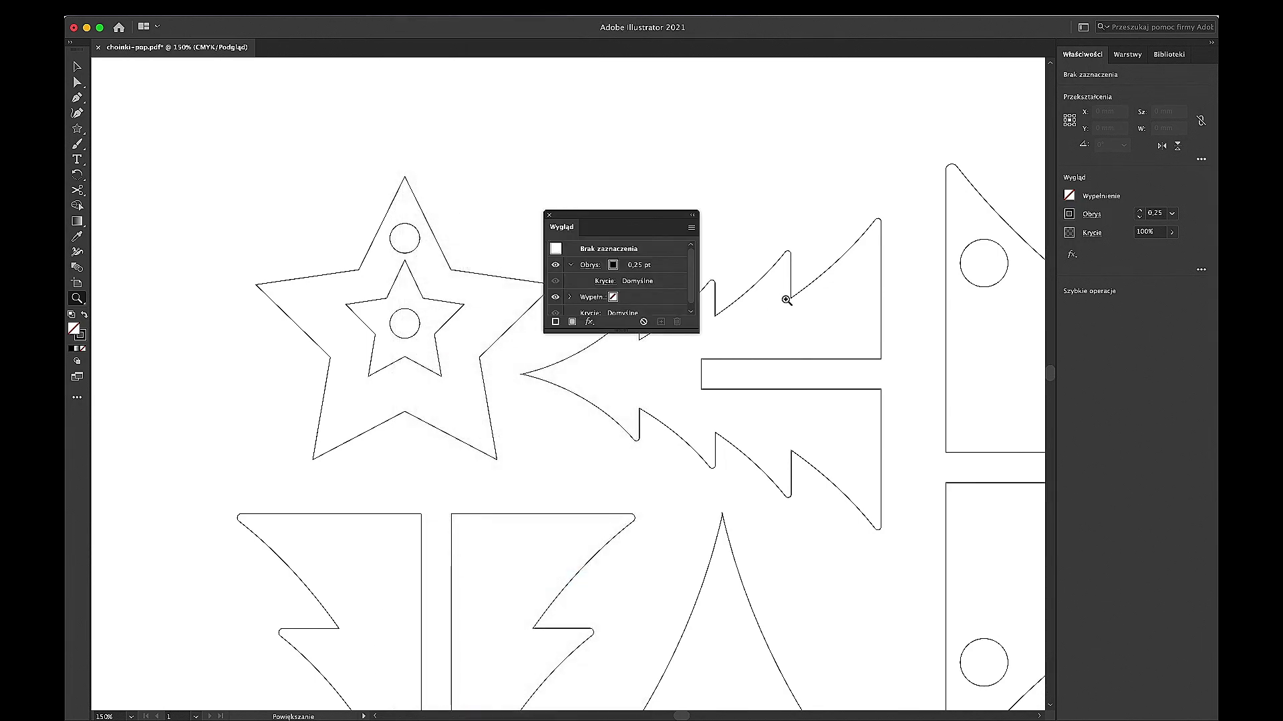
{"action": "mouse_move", "coordinate": [621, 221]}
{"action": "left_mouse_down"}
{"action": "mouse_move", "coordinate": [1029, 423]}
{"action": "mouse_move", "coordinate": [1133, 309]}
{"action": "mouse_move", "coordinate": [1052, 352]}
{"action": "left_mouse_up"}
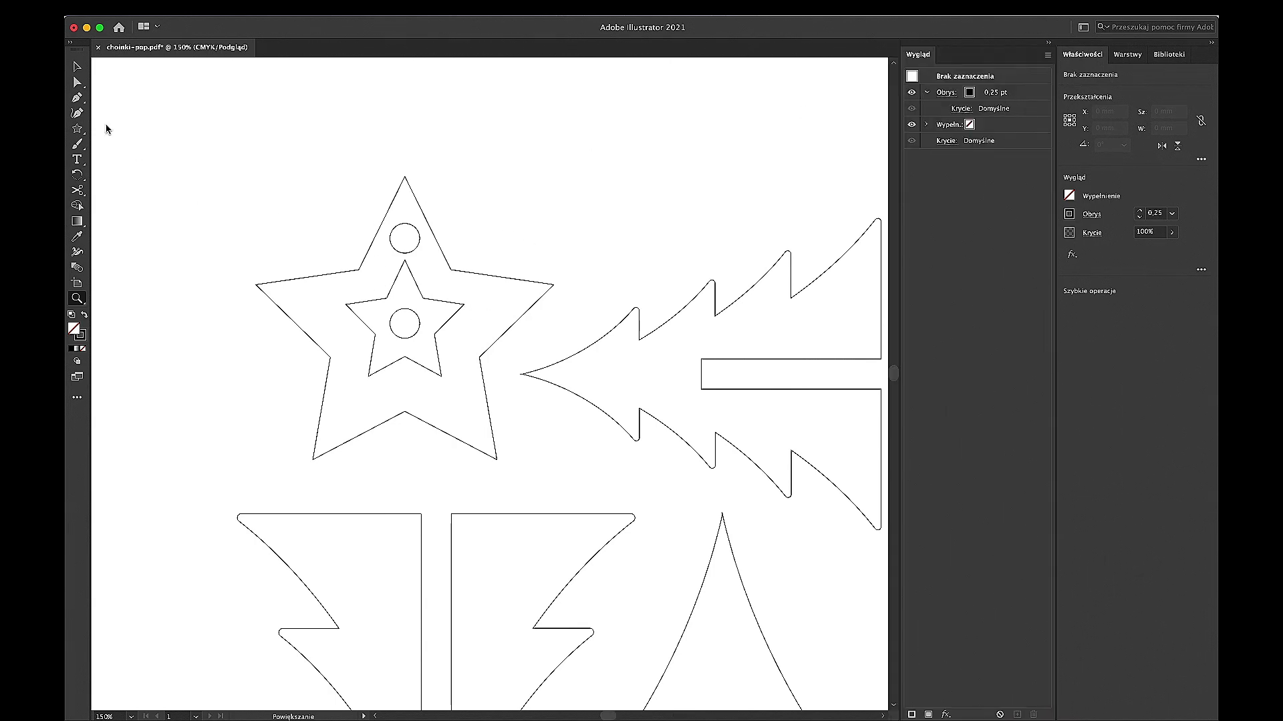
{"action": "left_click", "coordinate": [77, 66]}
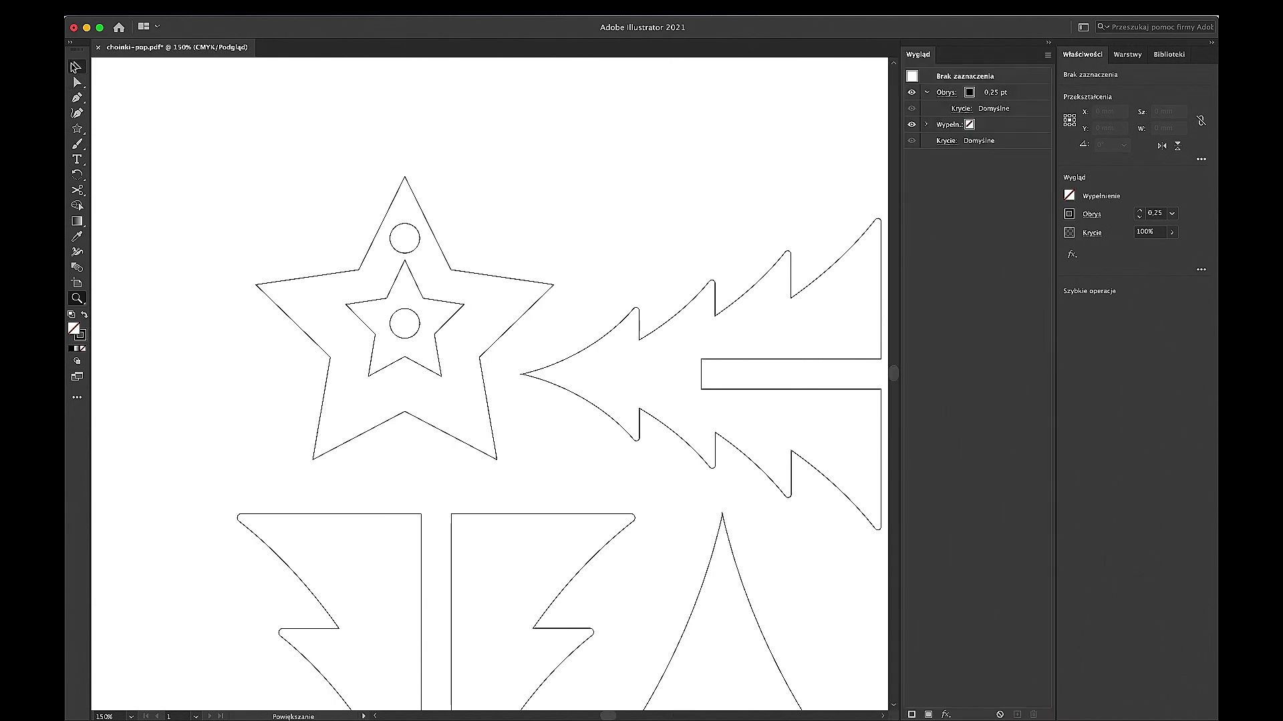
{"action": "left_click", "coordinate": [589, 346]}
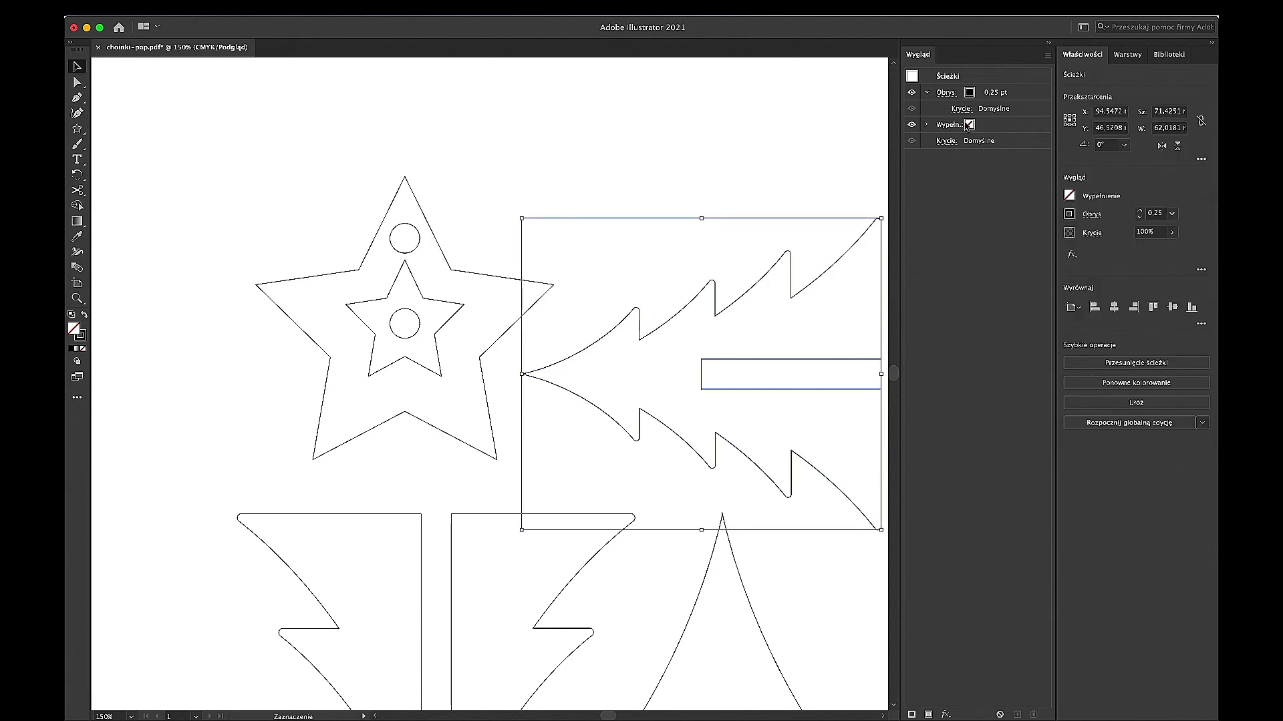
Step: Align the inner star's 0.25 pt stroke to the centre via Appearance's Obrys settings
{"action": "left_click", "coordinate": [448, 268]}
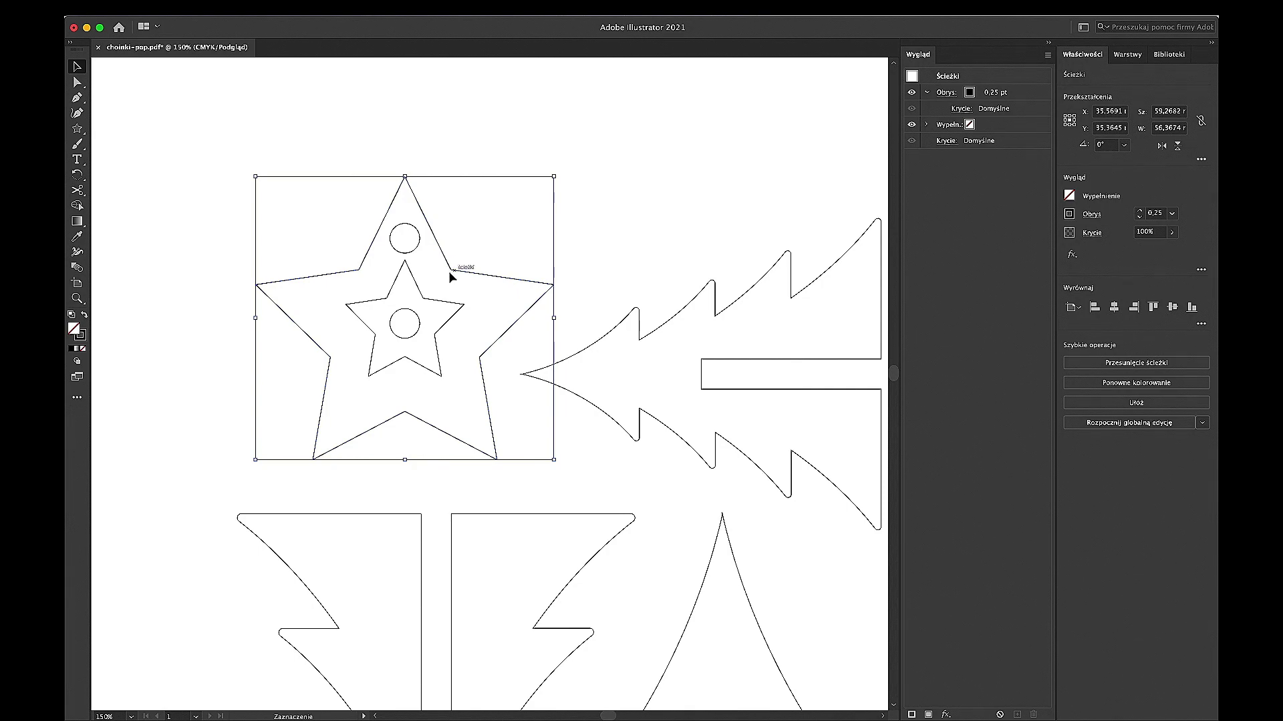
{"action": "left_click", "coordinate": [422, 295]}
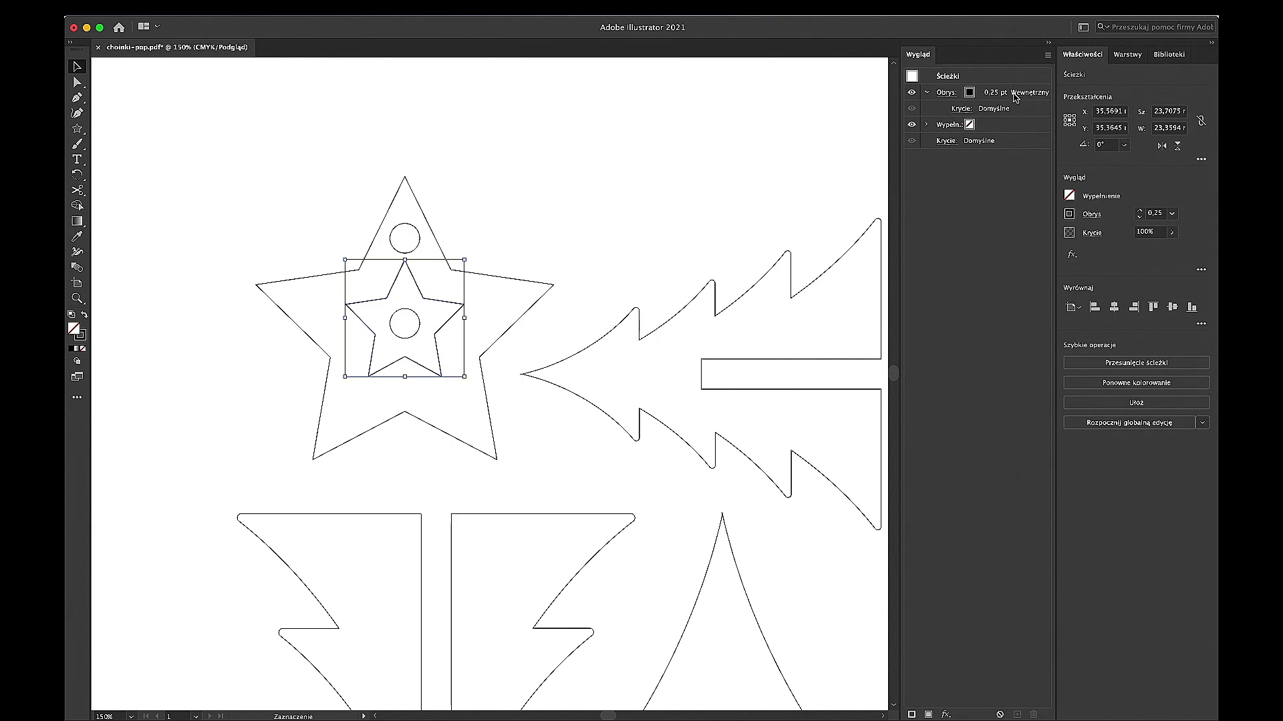
{"action": "left_click", "coordinate": [945, 93]}
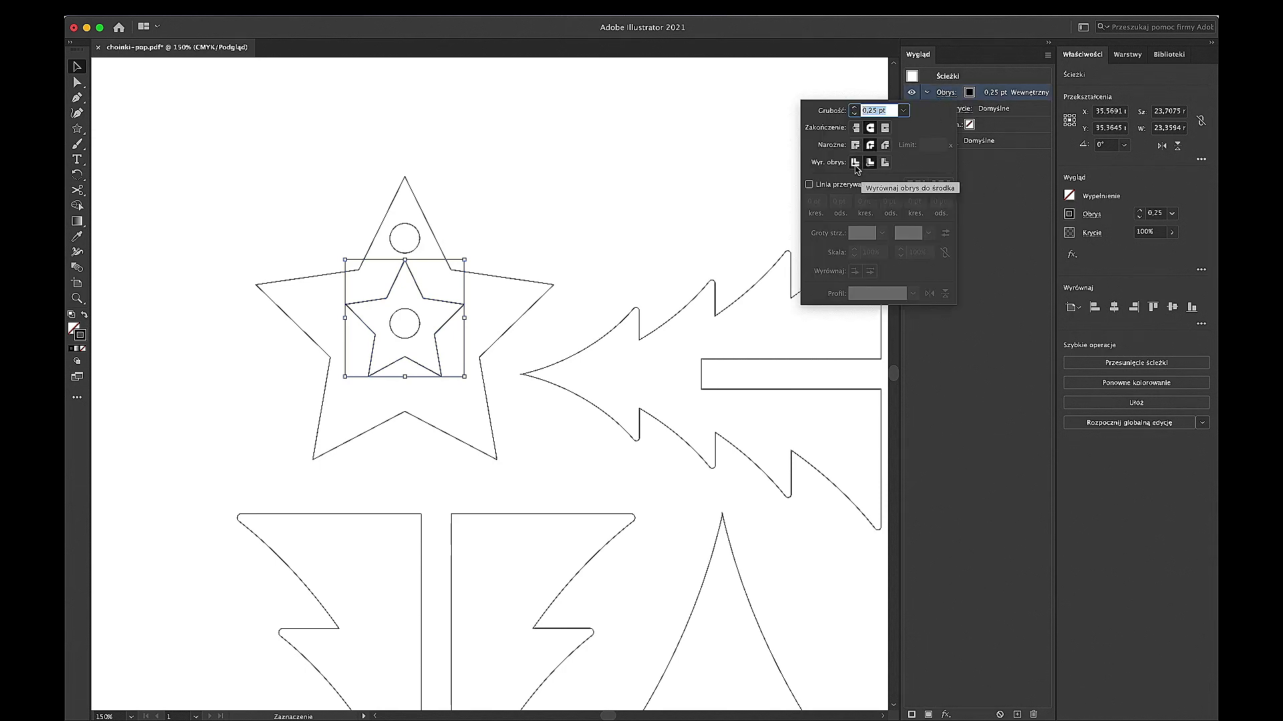
{"action": "left_click", "coordinate": [855, 165]}
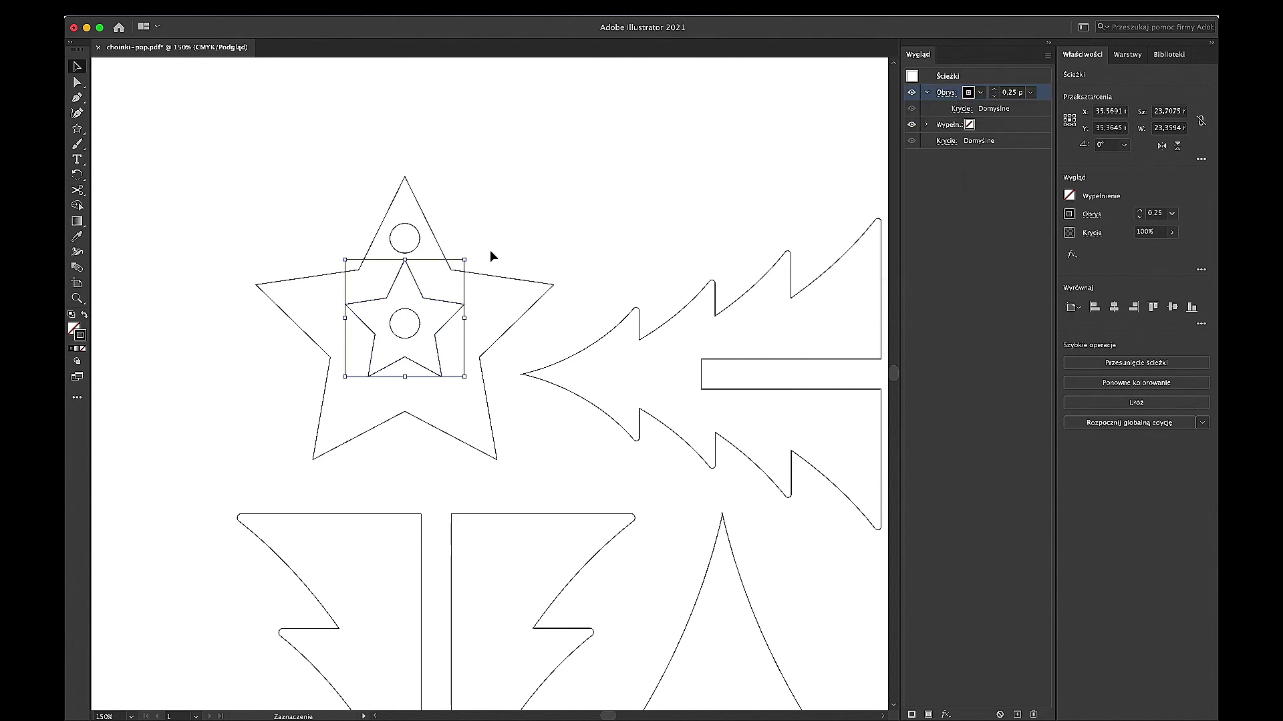
{"action": "left_click", "coordinate": [452, 295]}
{"action": "left_click", "coordinate": [449, 301]}
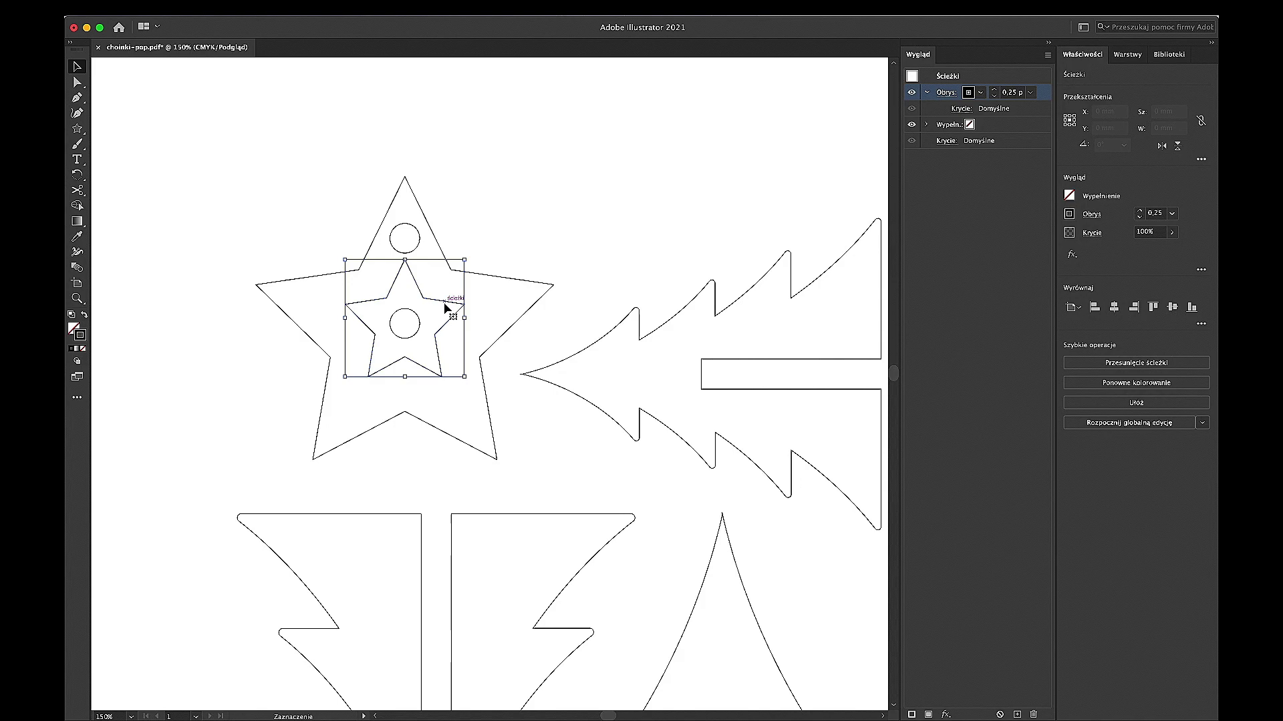
{"action": "left_click", "coordinate": [580, 289]}
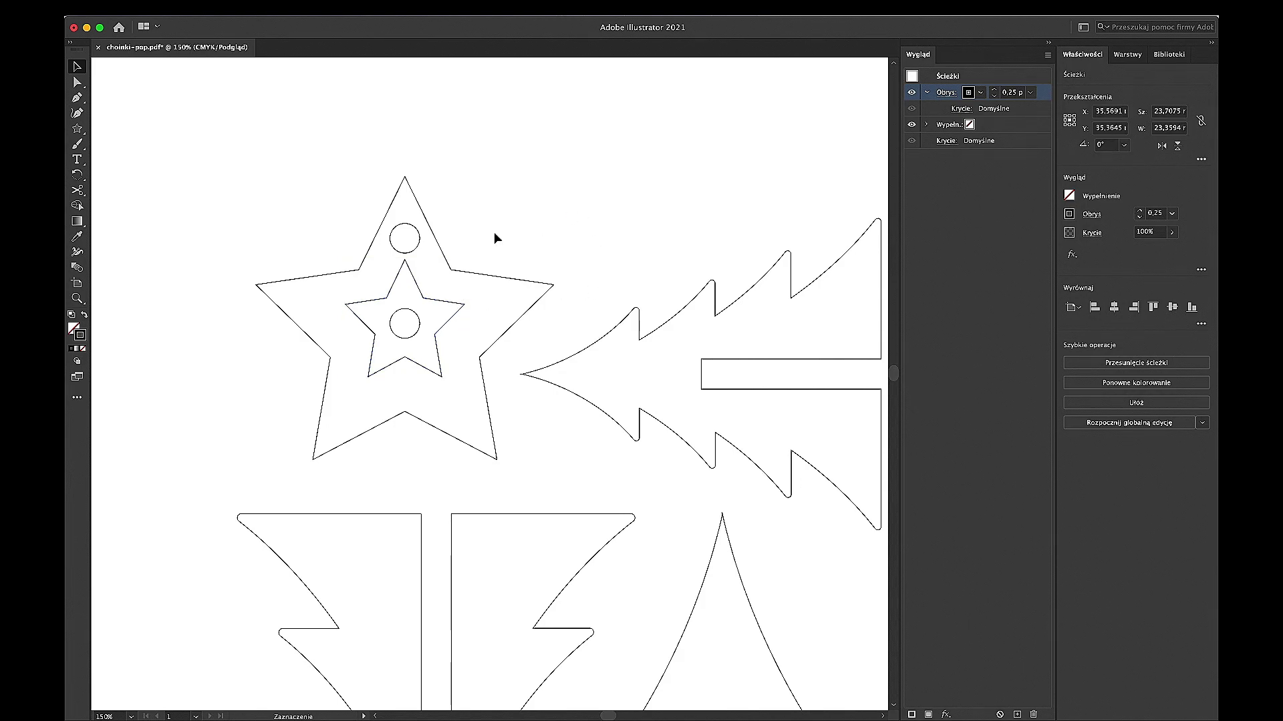
Step: Inspect the stroke settings of the star's top circle and the circle inside the small star
{"action": "left_click", "coordinate": [418, 236]}
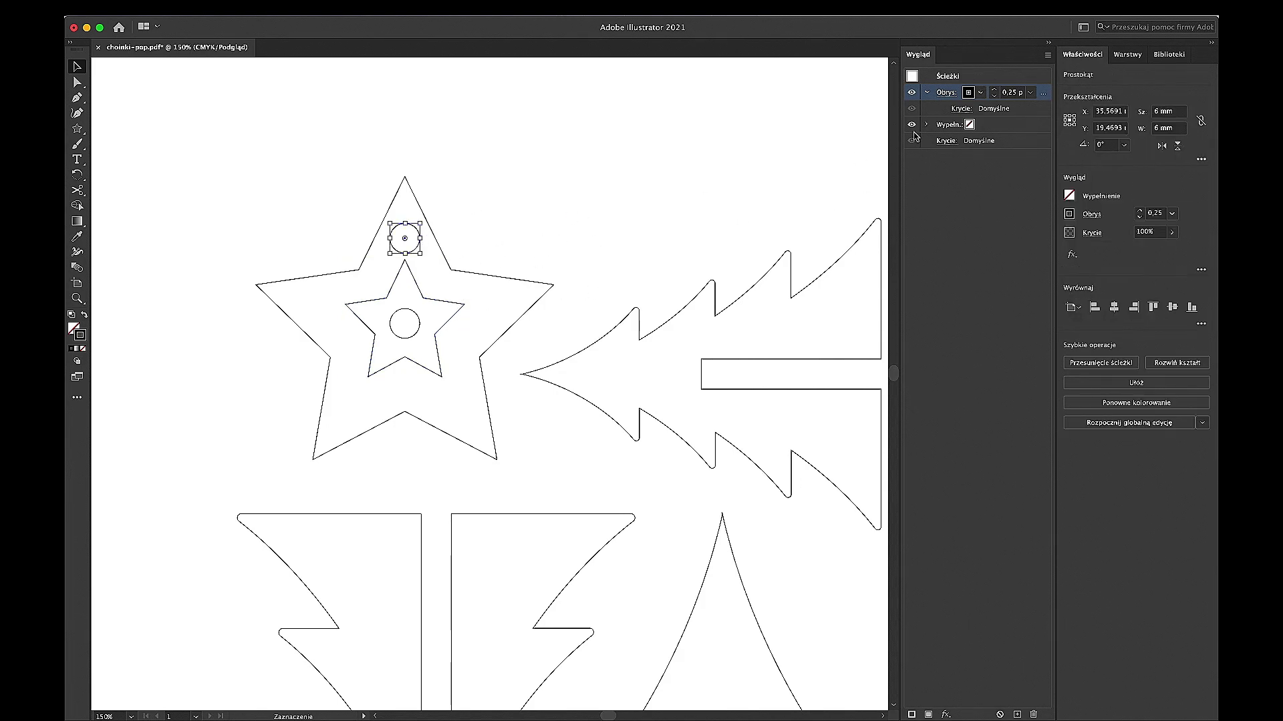
{"action": "left_click", "coordinate": [943, 96]}
{"action": "left_click", "coordinate": [684, 167]}
{"action": "left_click", "coordinate": [982, 224]}
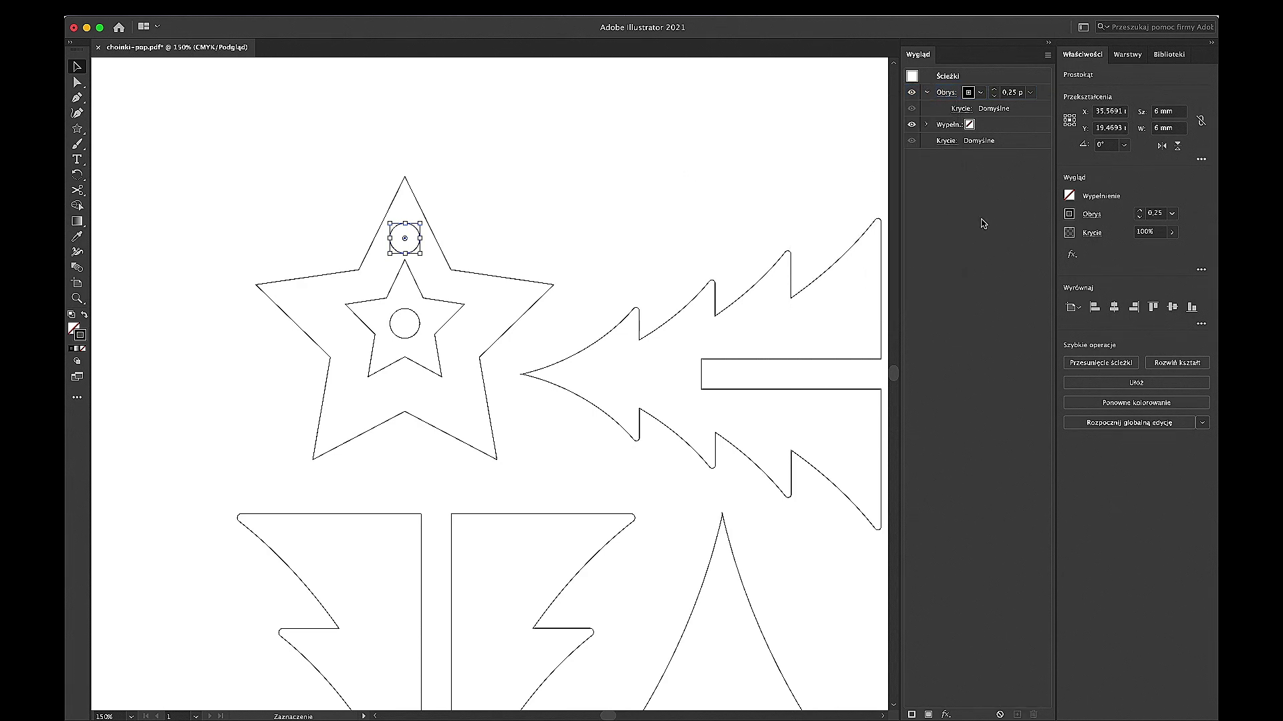
{"action": "left_click", "coordinate": [417, 313]}
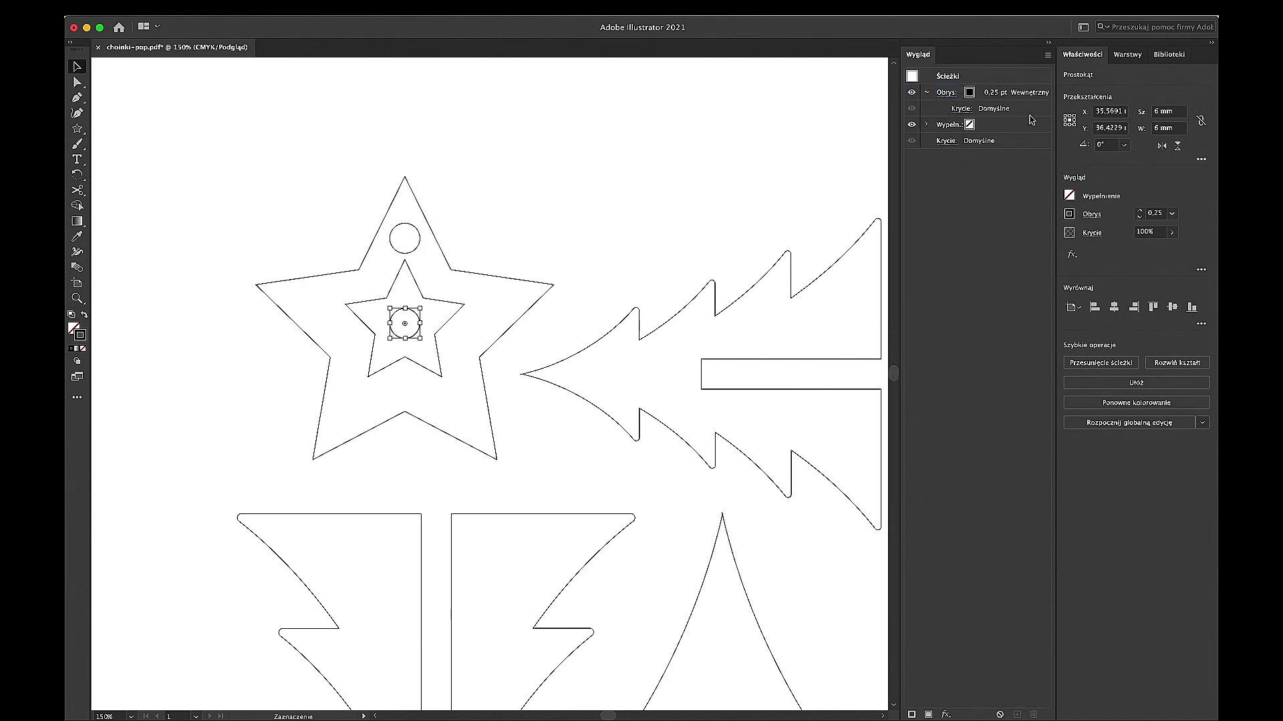
{"action": "left_click", "coordinate": [946, 93]}
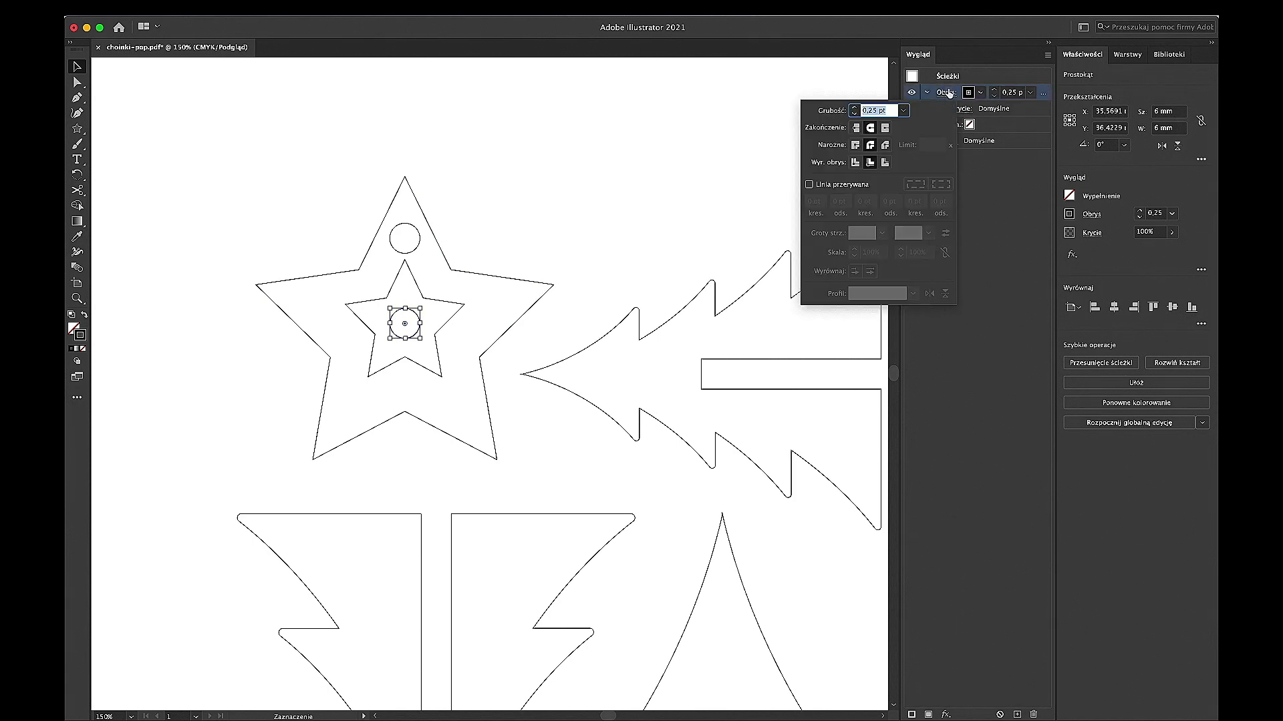
{"action": "left_click", "coordinate": [1091, 215]}
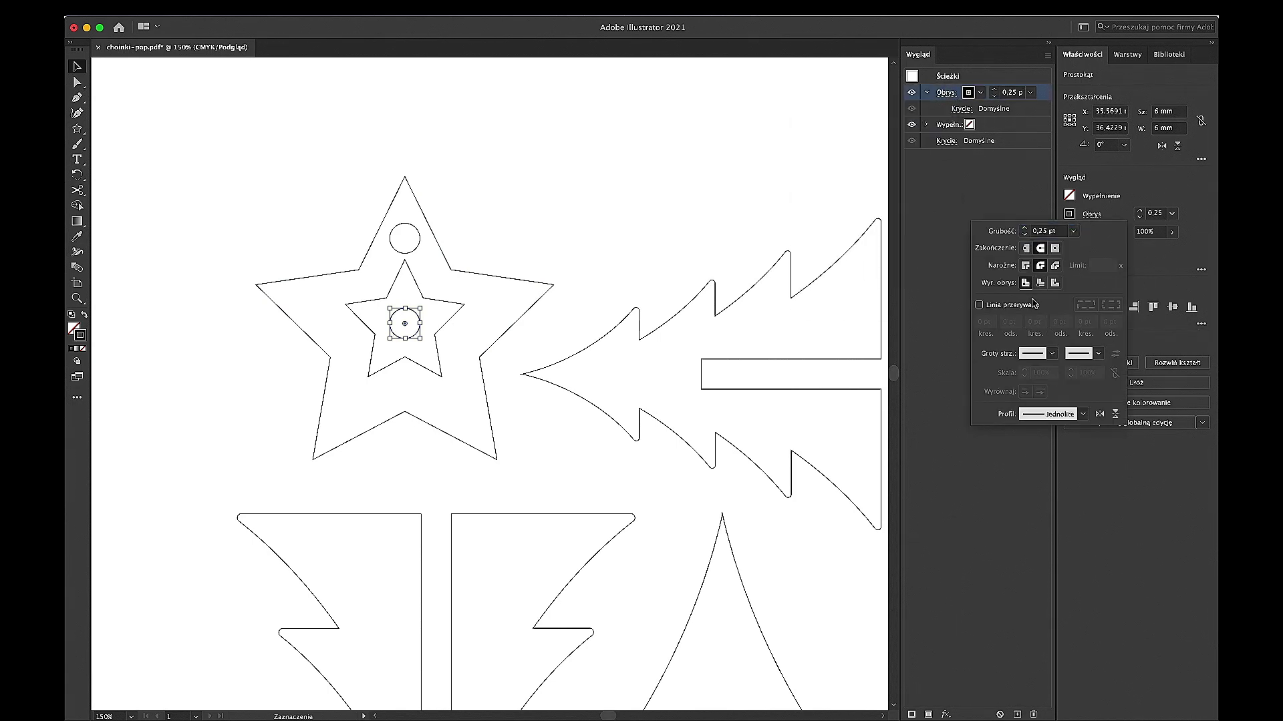
{"action": "left_click", "coordinate": [541, 221]}
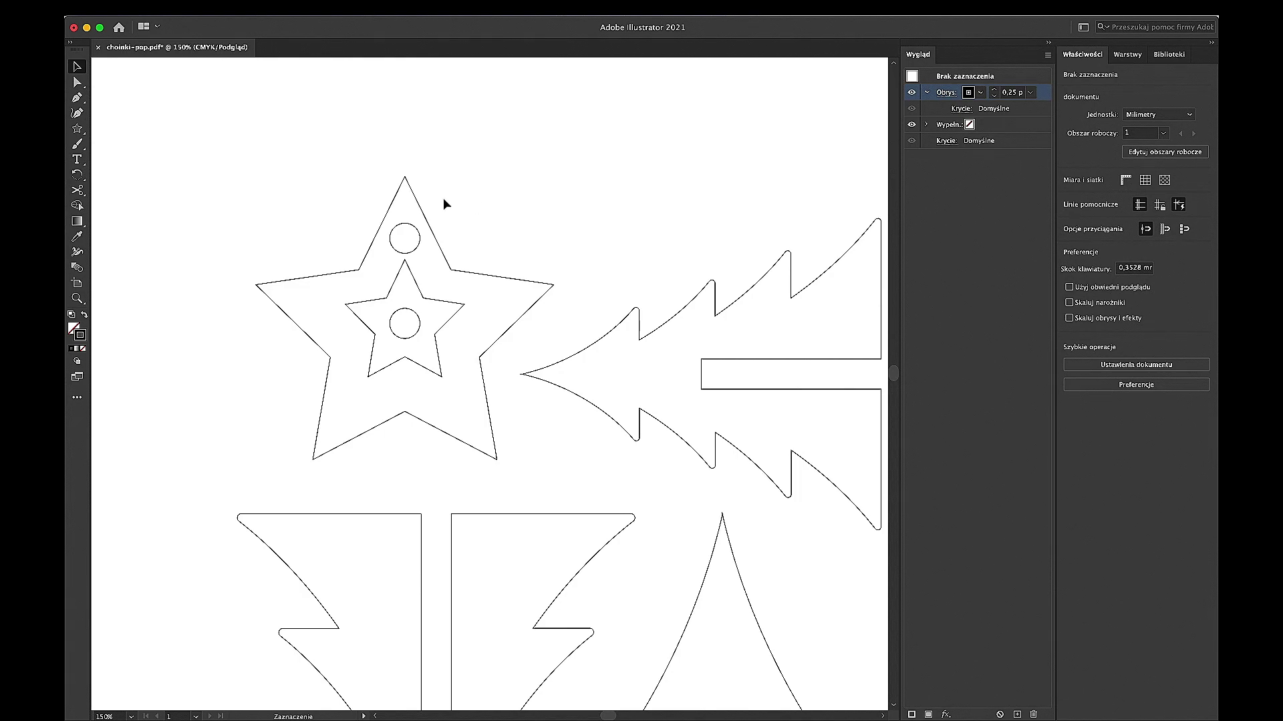
Step: Marquee-select every path of the star piece, then deselect it
{"action": "left_click_drag", "start_coordinate": [315, 167], "coordinate": [506, 324]}
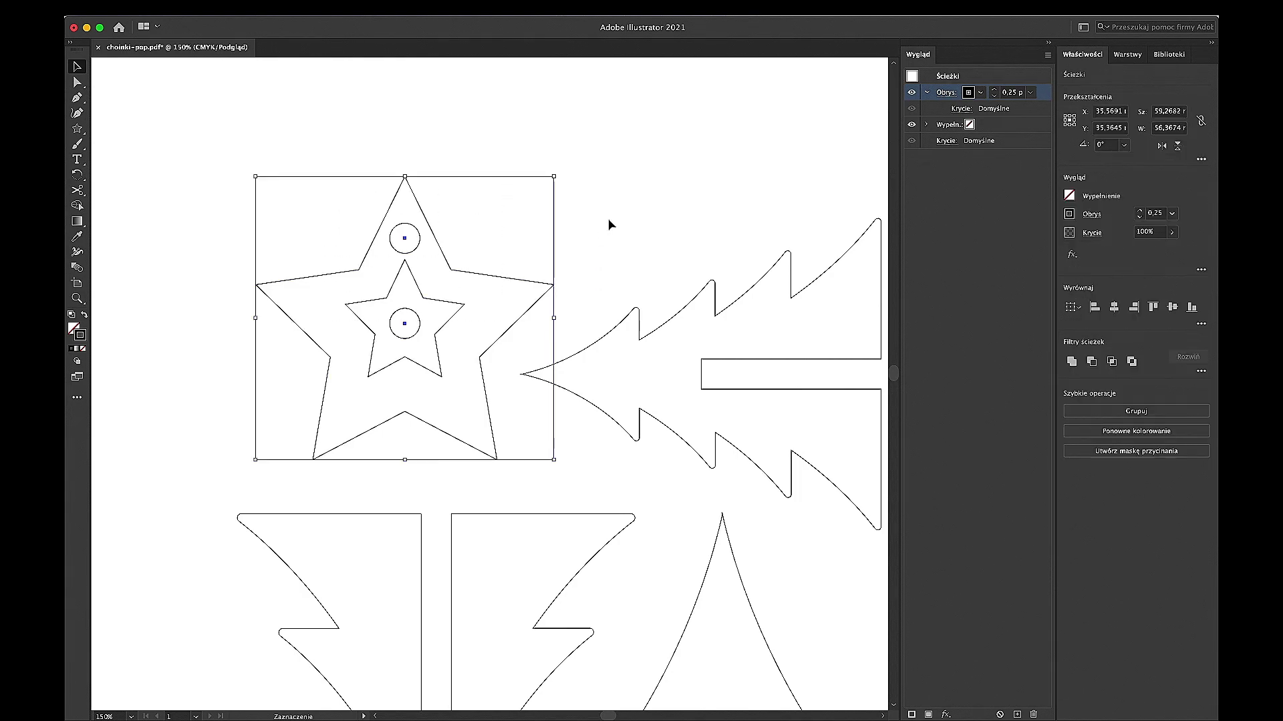
{"action": "left_click", "coordinate": [637, 202]}
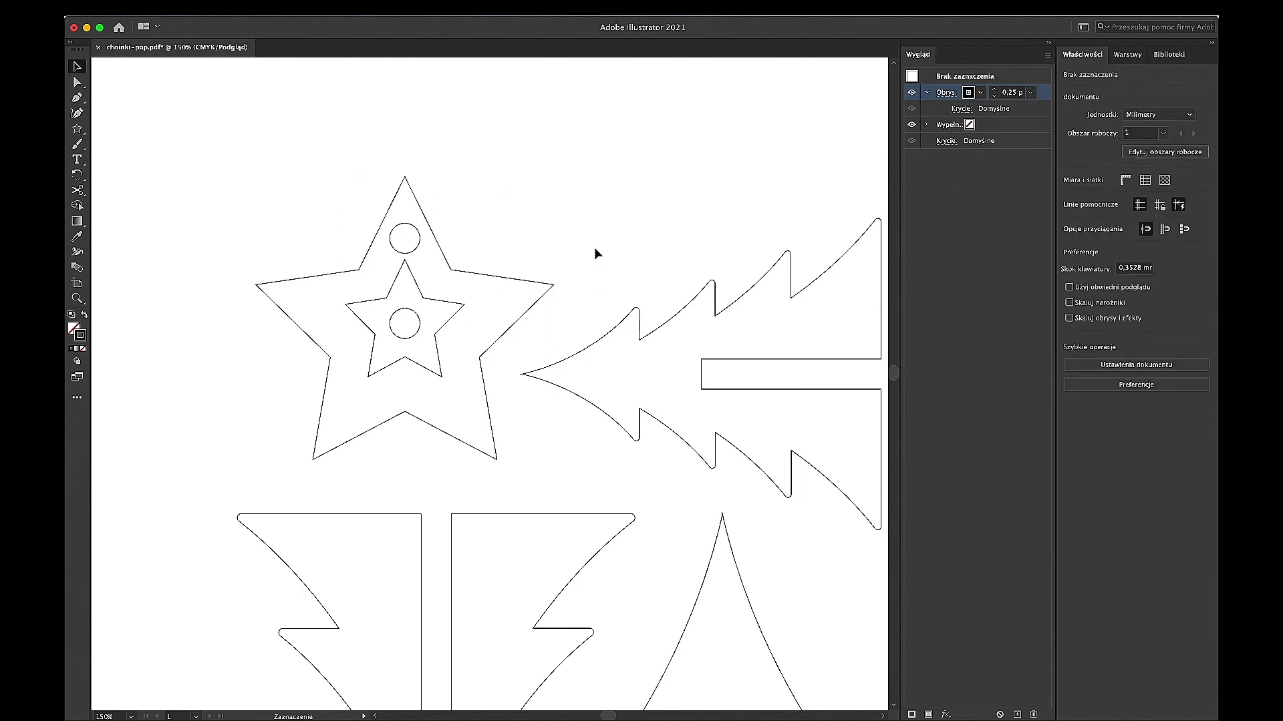
{"action": "key", "text": "z"}
{"action": "left_click", "coordinate": [560, 253], "text": "alt"}
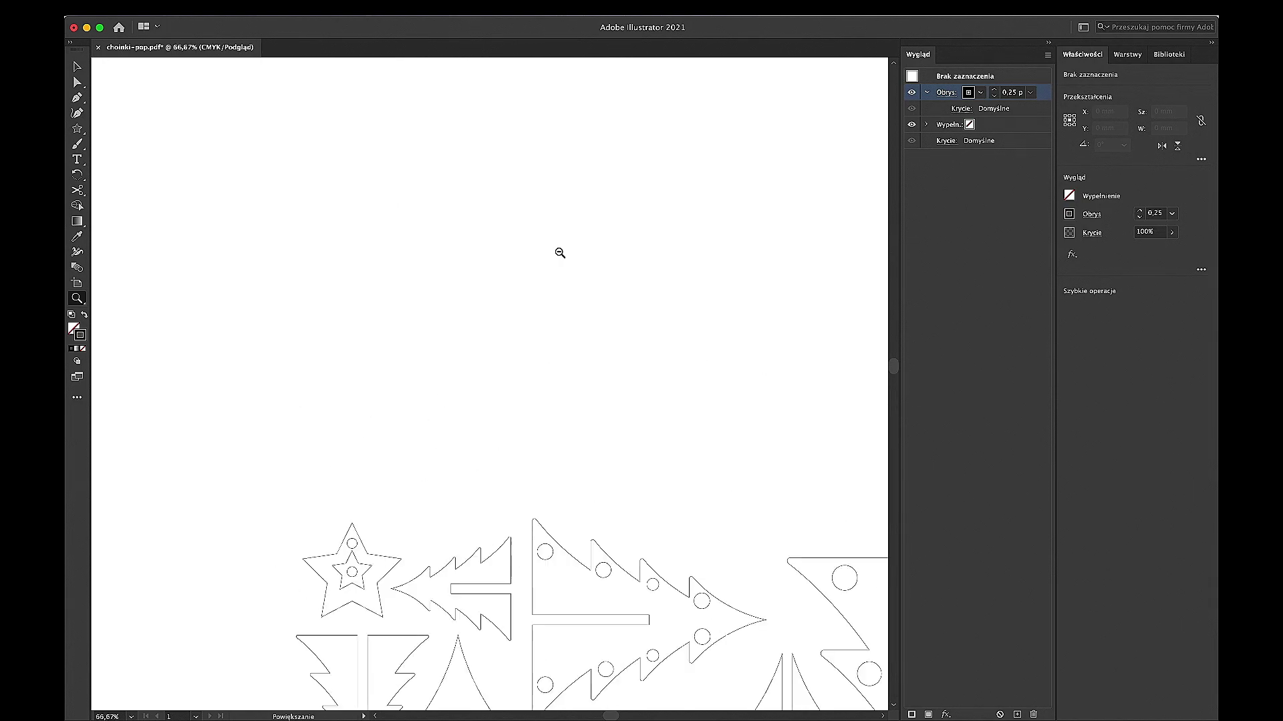
{"action": "scroll", "coordinate": [504, 509], "scroll_direction": "down", "scroll_amount": 2}
{"action": "scroll", "coordinate": [505, 509], "scroll_direction": "down", "scroll_amount": 3}
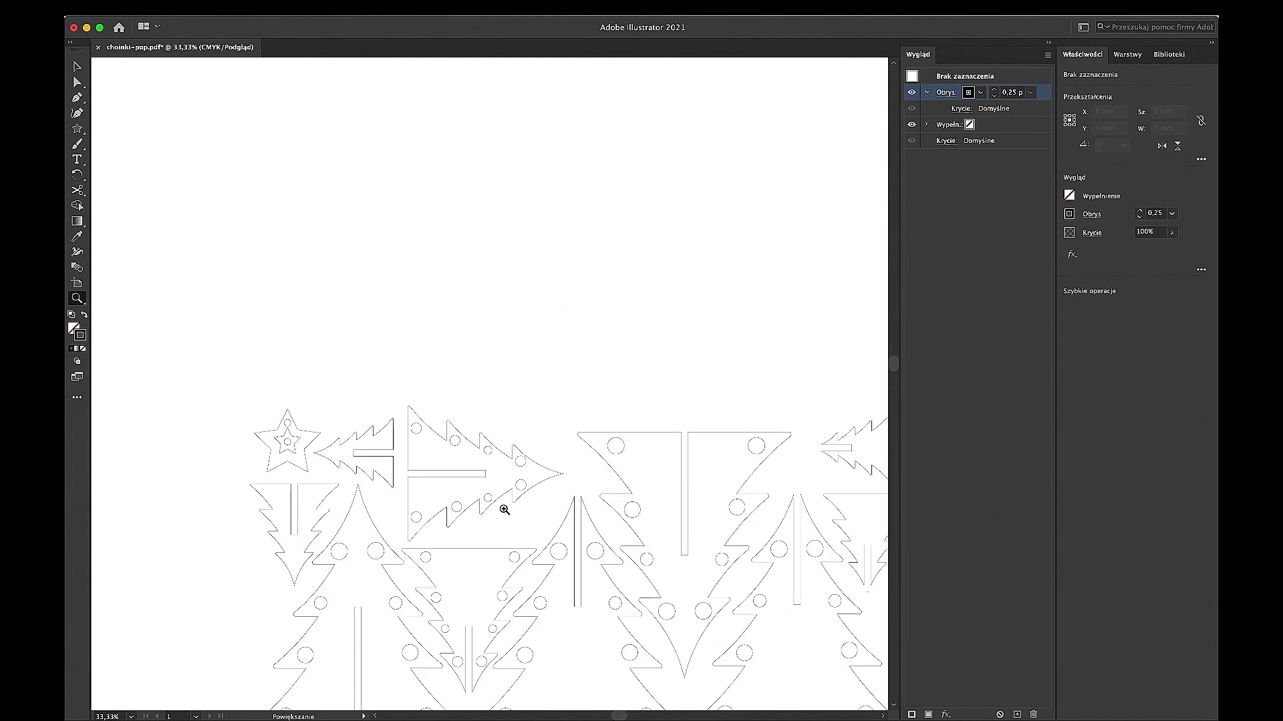
{"action": "scroll", "coordinate": [504, 504], "scroll_direction": "down", "scroll_amount": 5}
{"action": "scroll", "coordinate": [503, 501], "scroll_direction": "down", "scroll_amount": 2}
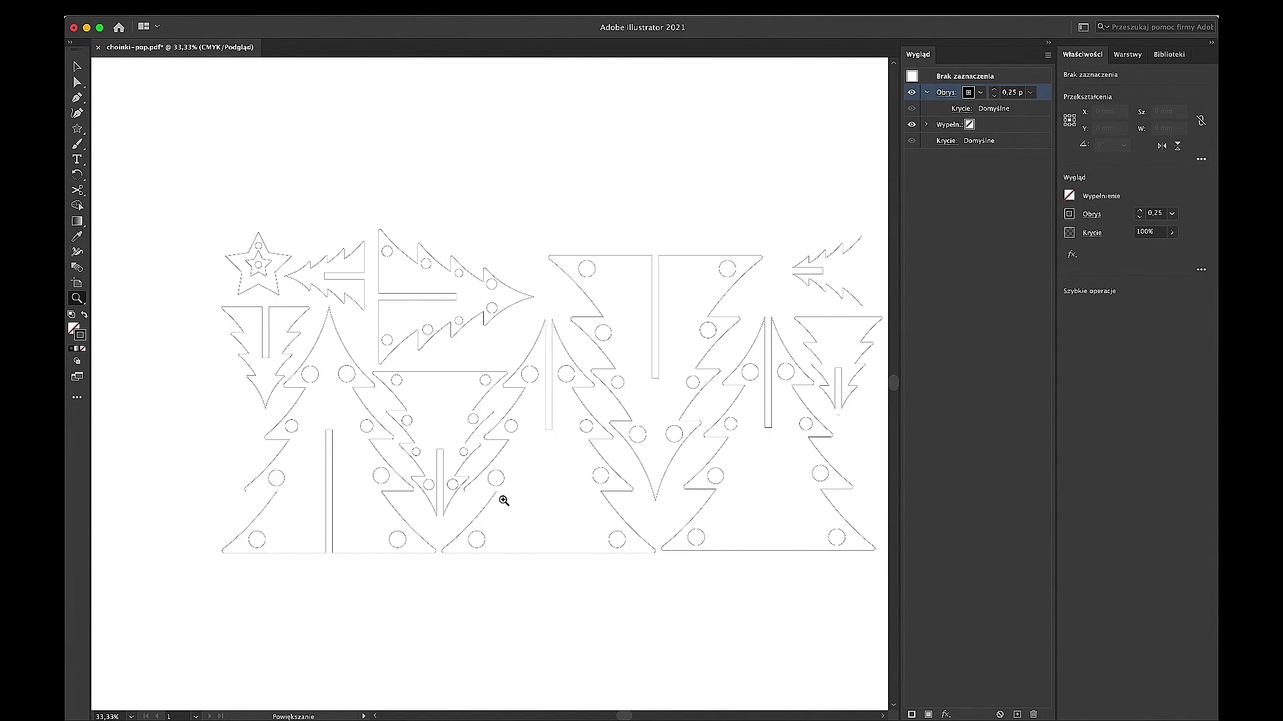
{"action": "left_click", "coordinate": [900, 8]}
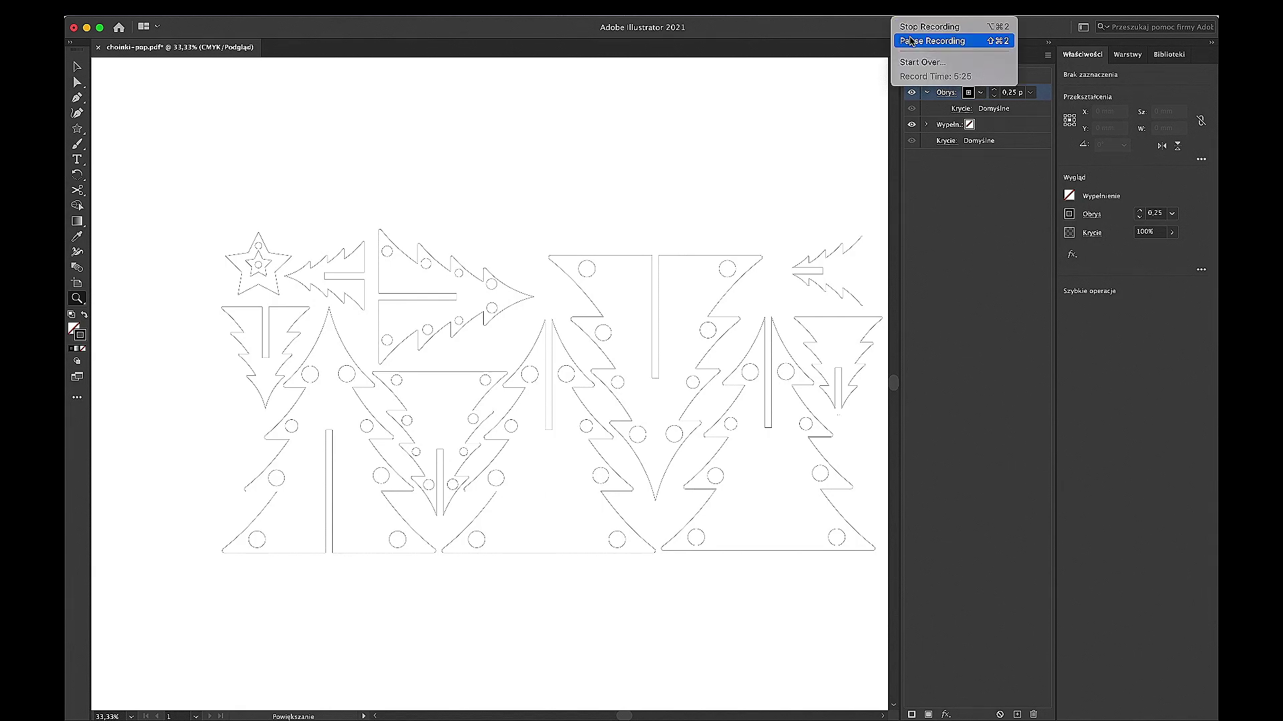